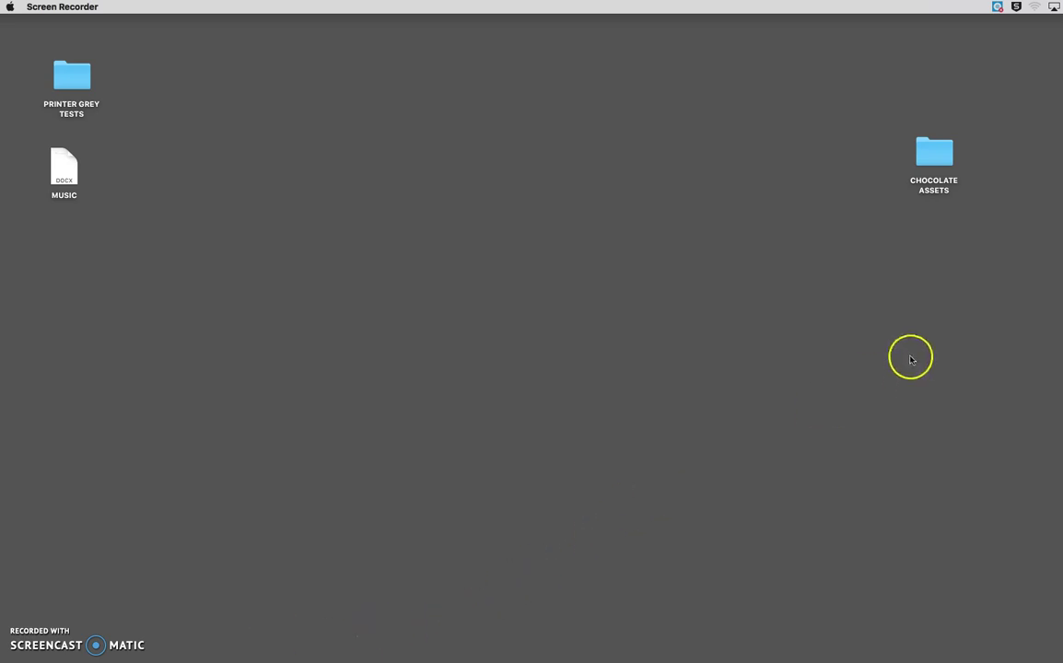
Move the CHOCOLATE ASSETS folder higher on the desktop, open it, and bring its window to the middle of the desktop
click(939, 160)
drag(939, 160, 951, 107)
drag(954, 165, 946, 134)
double_click(935, 101)
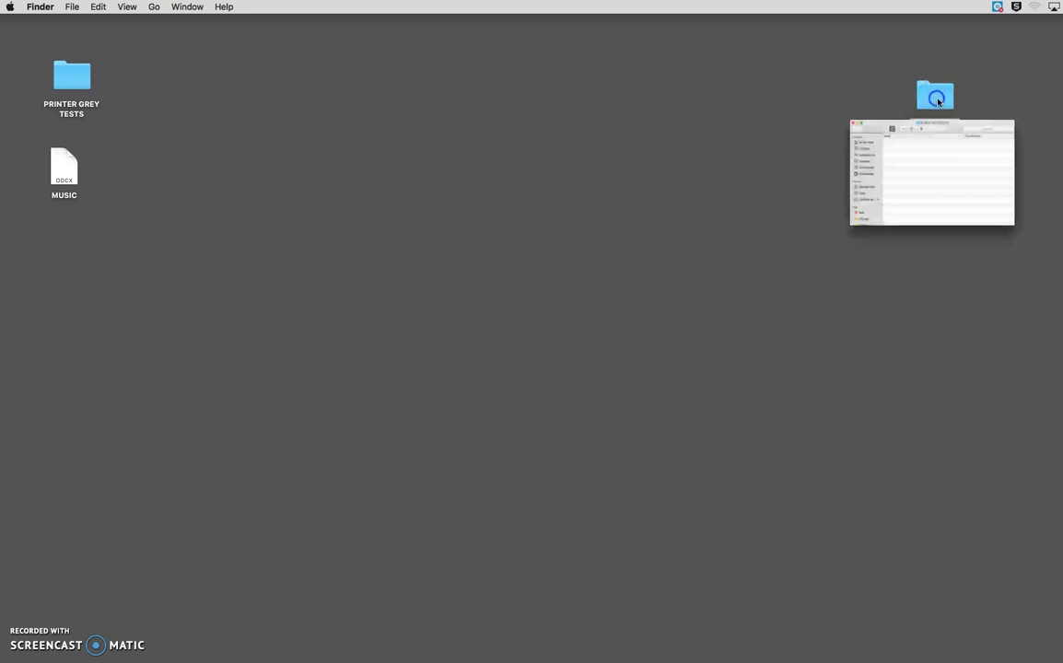
drag(926, 238, 602, 142)
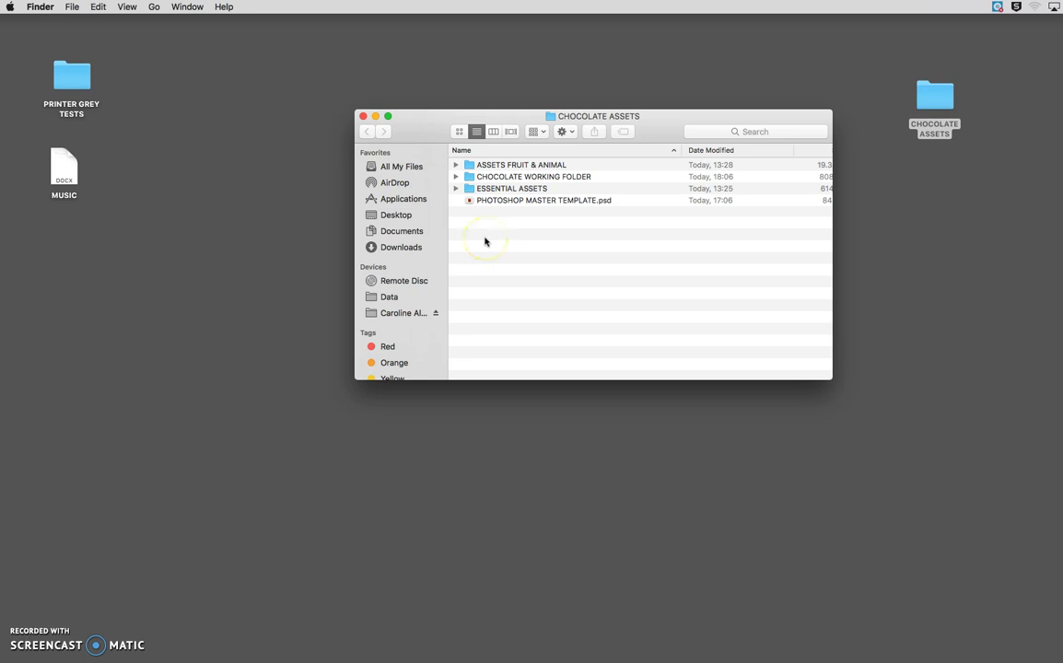
Expand CHOCOLATE WORKING FOLDER and ILLUSTRATOR TEMPLATES, and select CHOCOLATE TEMPLATE.ait
click(508, 191)
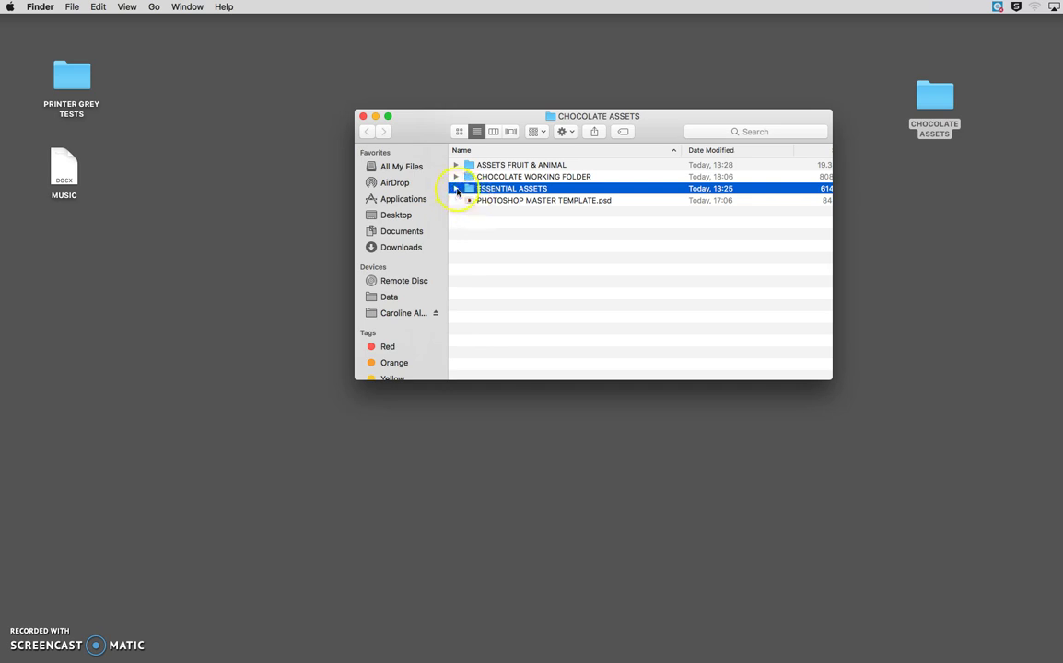
click(457, 177)
click(479, 190)
click(502, 201)
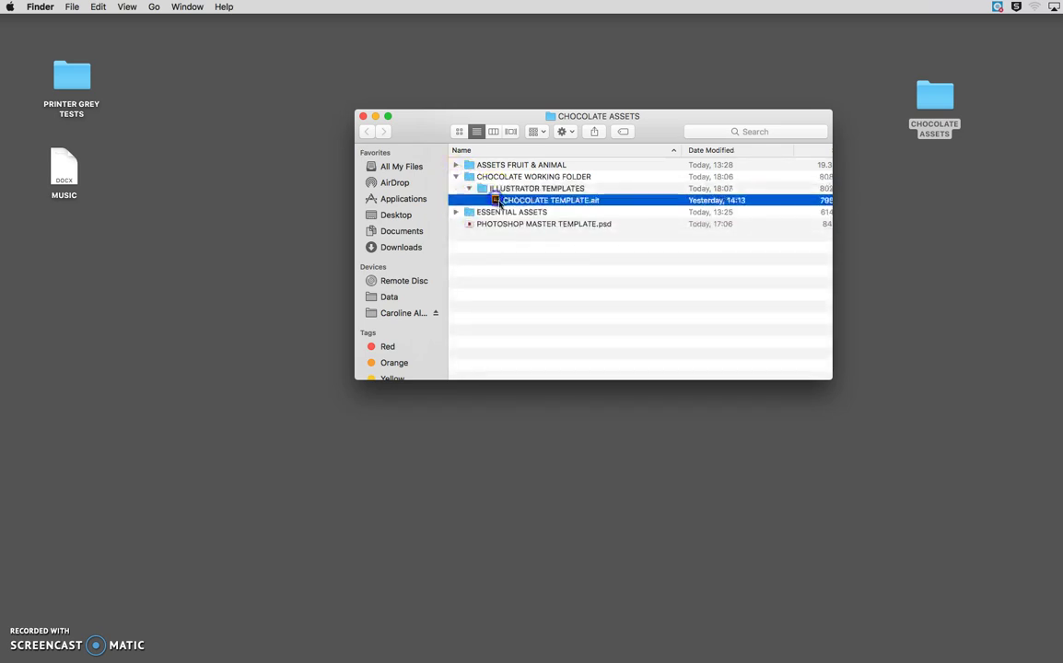
click(618, 204)
drag(430, 129, 440, 86)
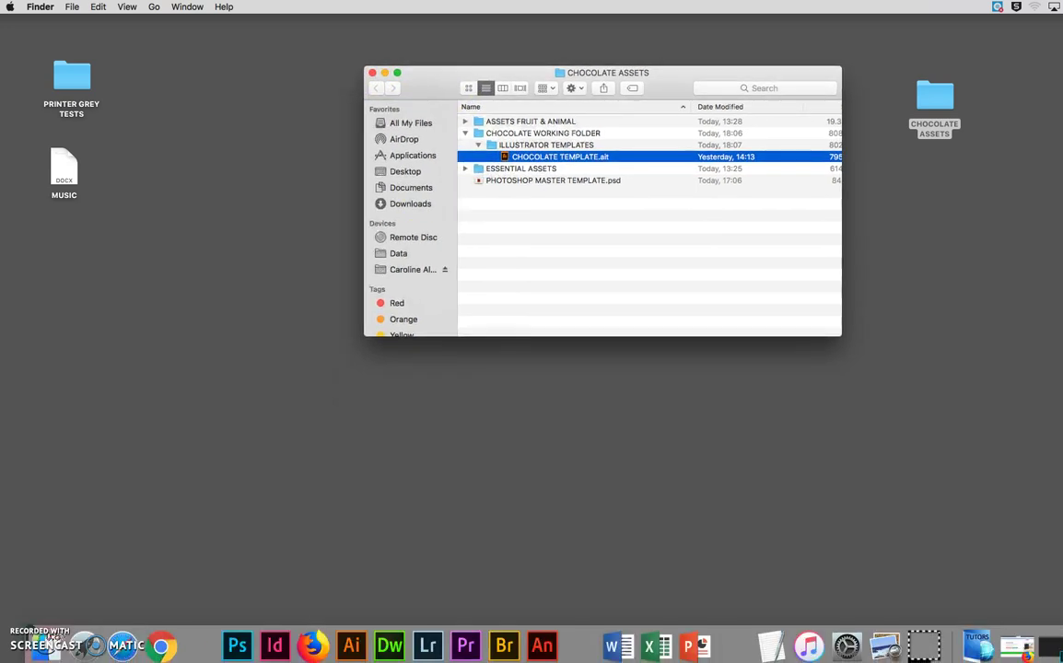
Switch to Photoshop and create a new A3 landscape document, 420 x 297 mm at 300 pixels/inch in RGB Color
click(237, 645)
click(119, 7)
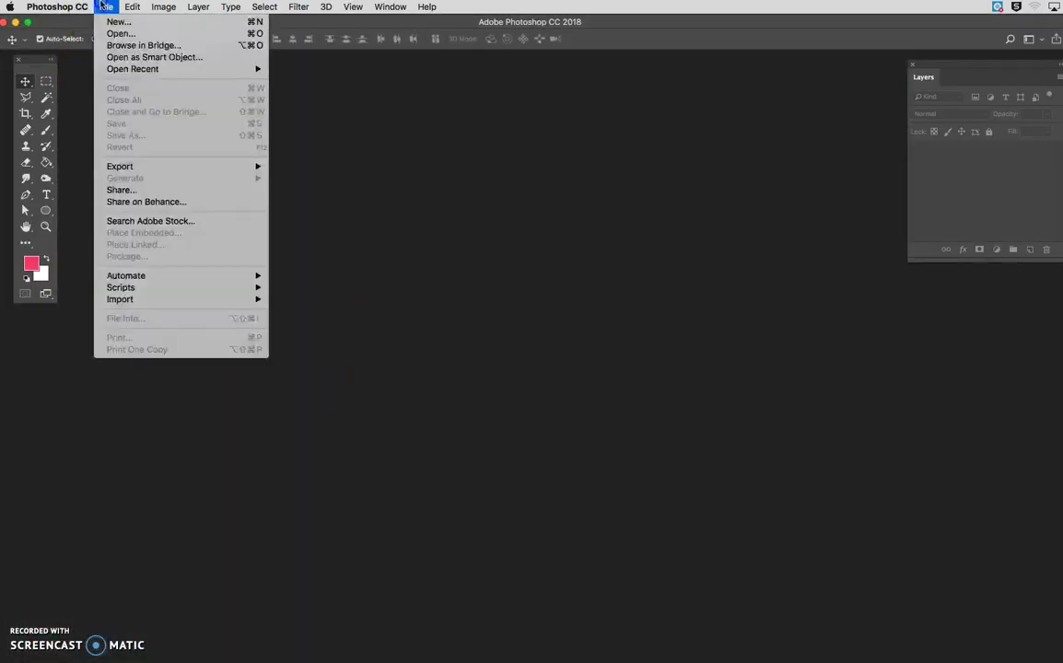
mouse_move(126, 168)
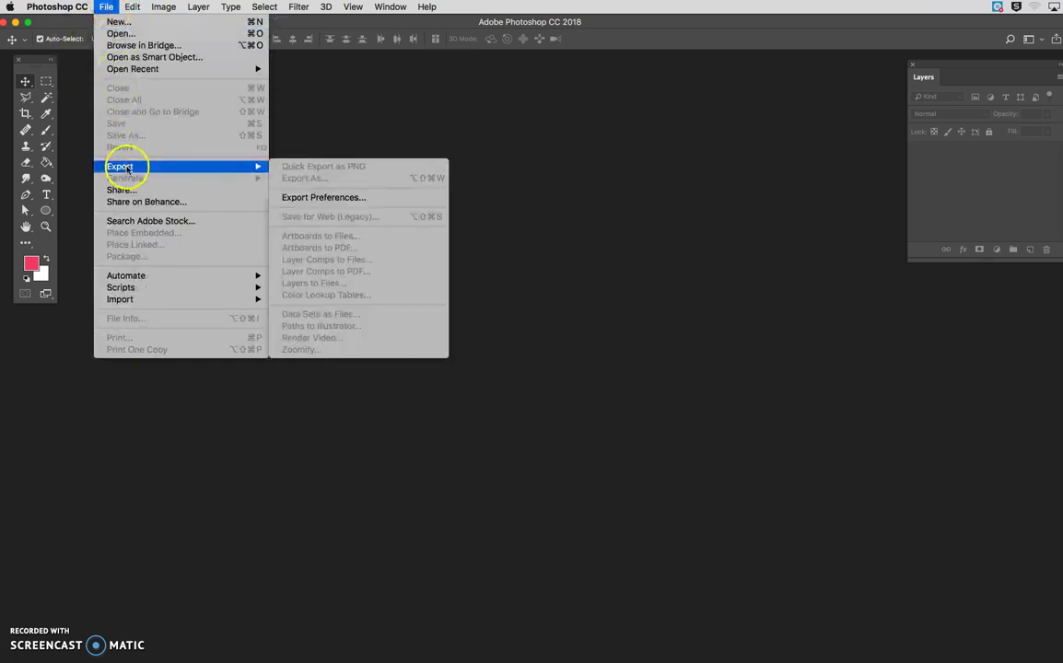
click(151, 26)
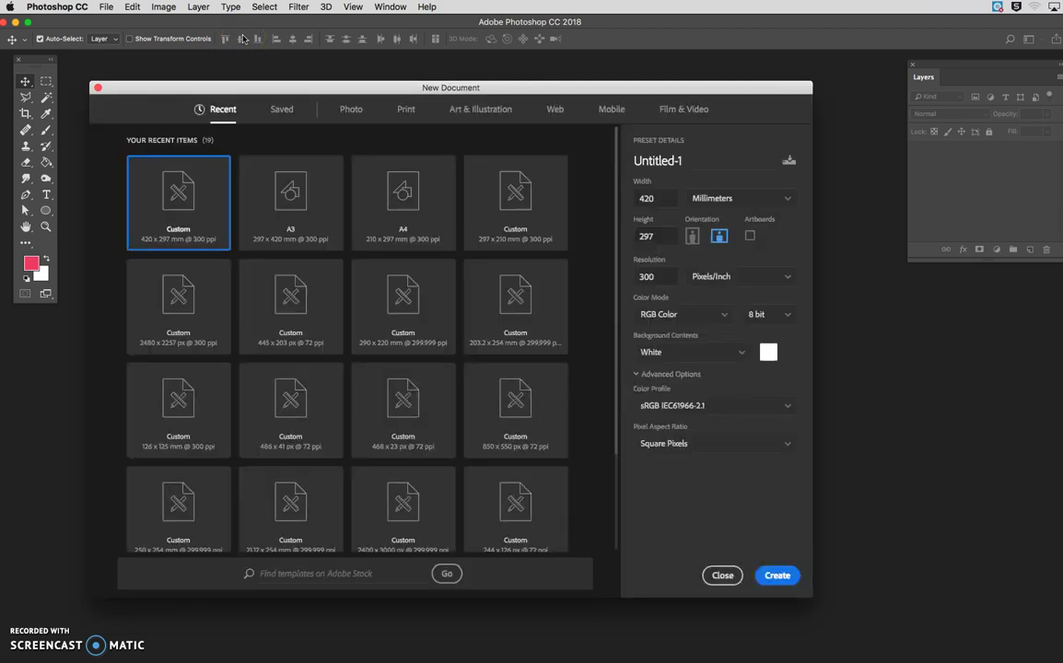
click(289, 205)
click(719, 236)
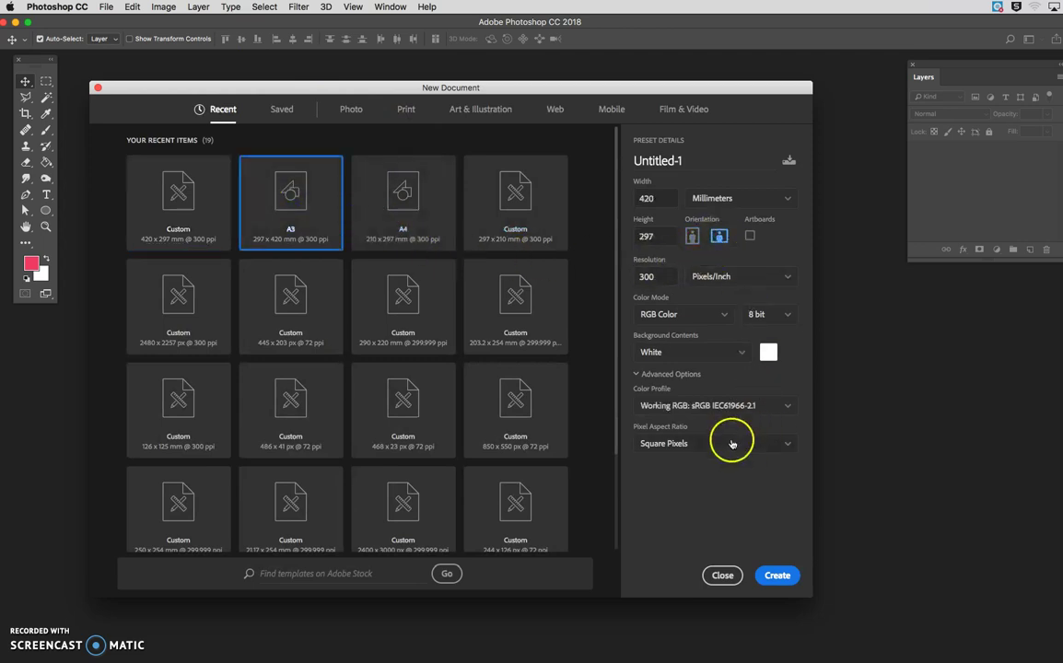
click(776, 577)
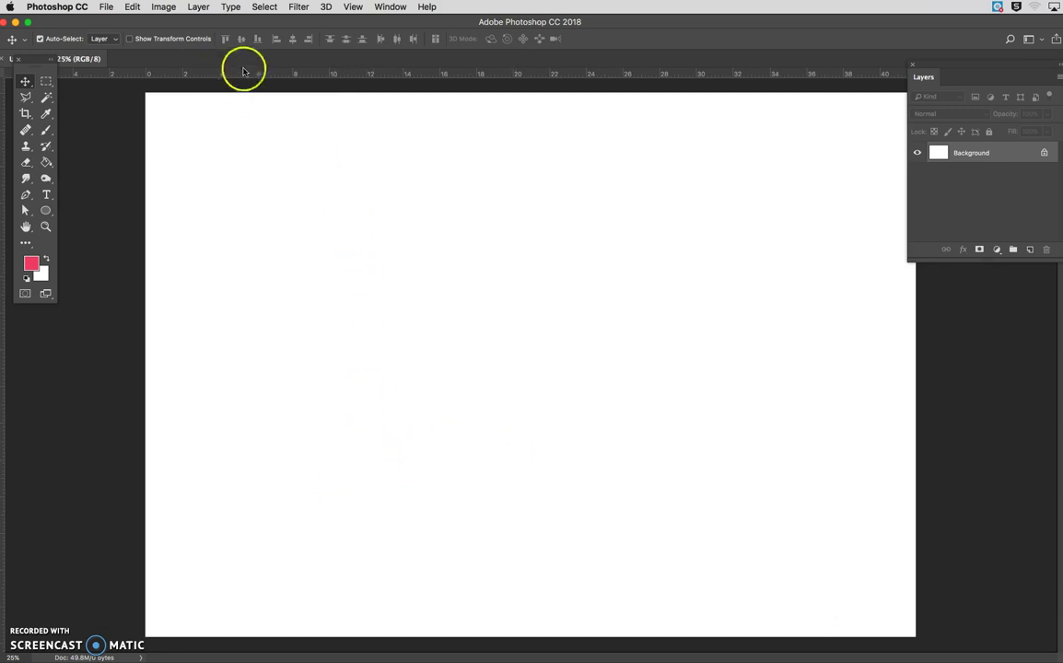
drag(279, 25, 304, 23)
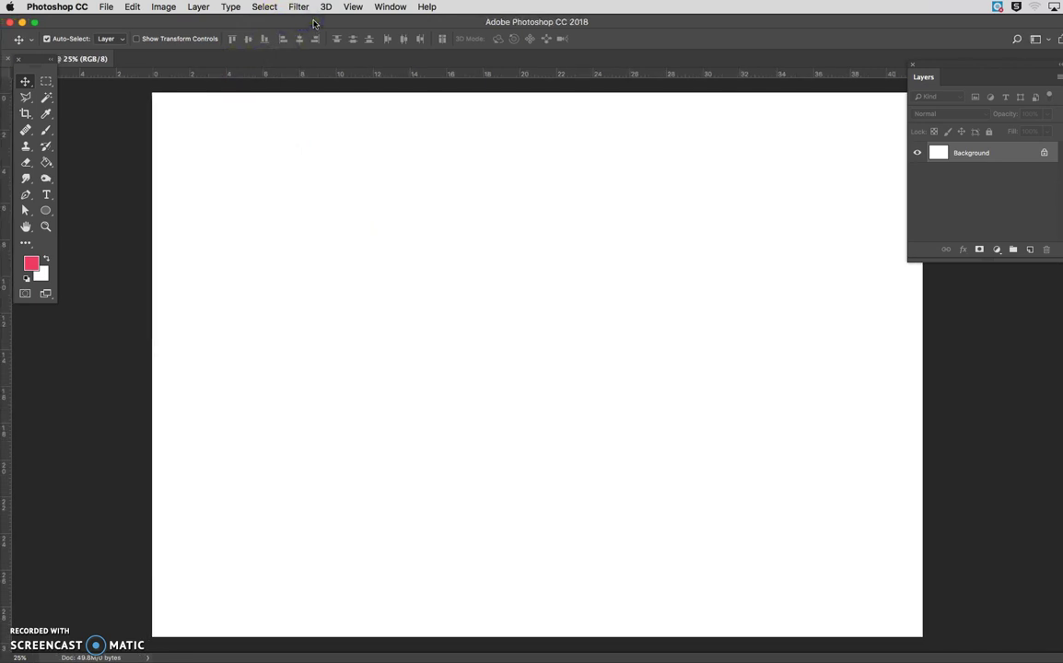
click(105, 7)
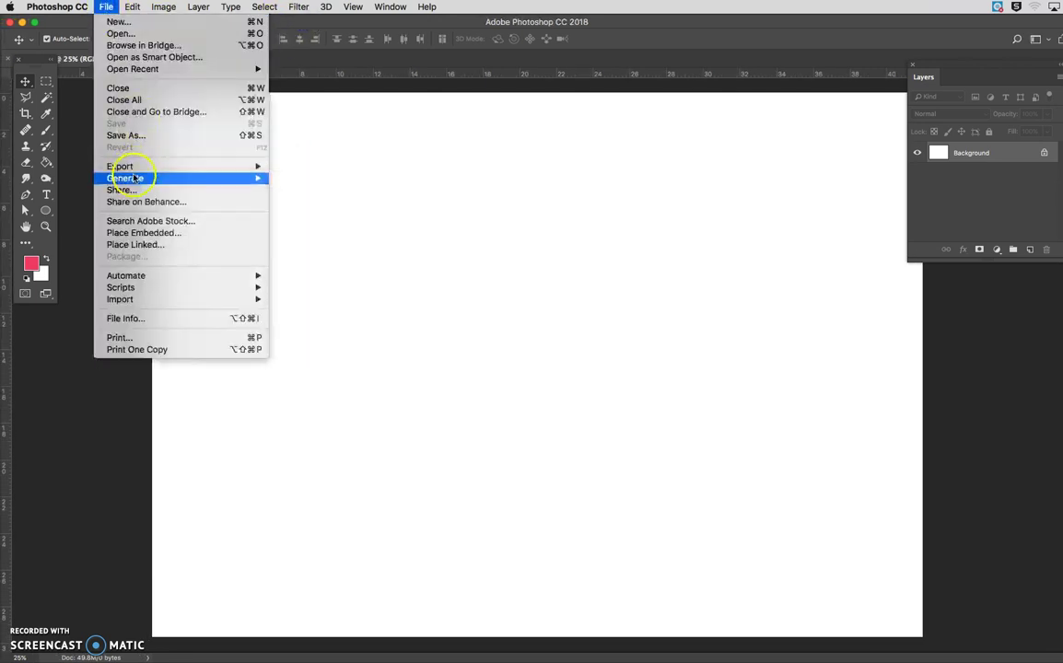
mouse_move(136, 178)
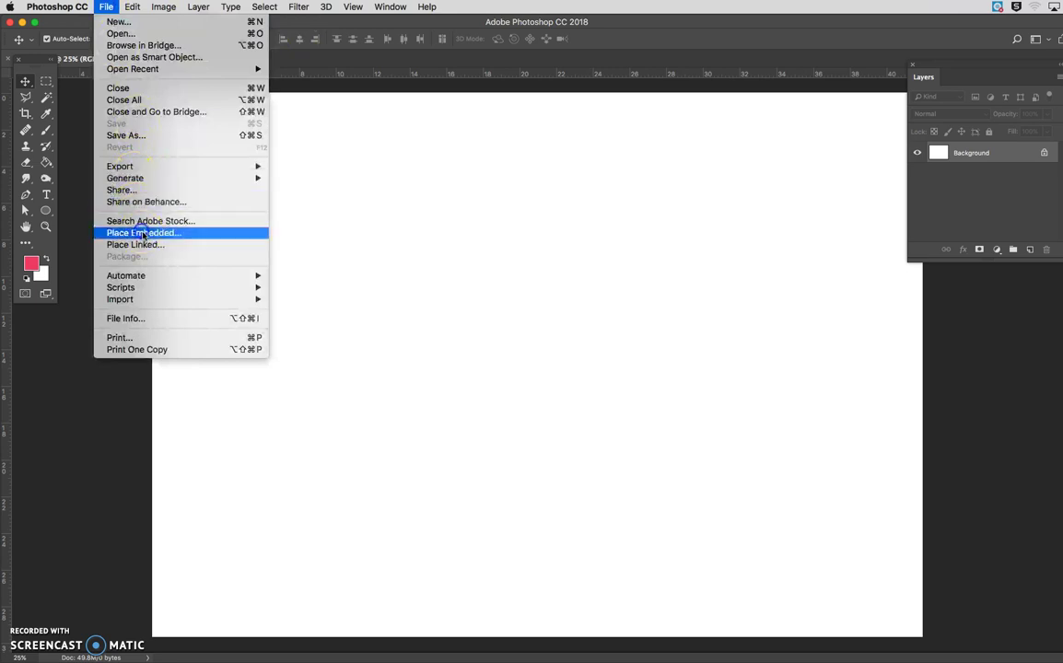
click(143, 234)
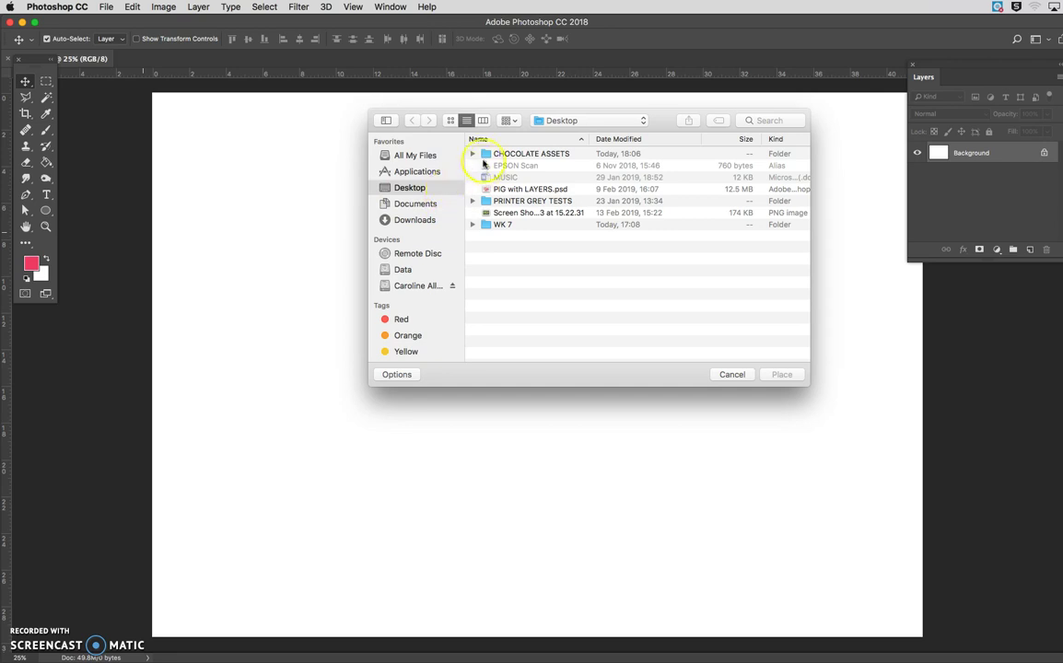
double_click(484, 155)
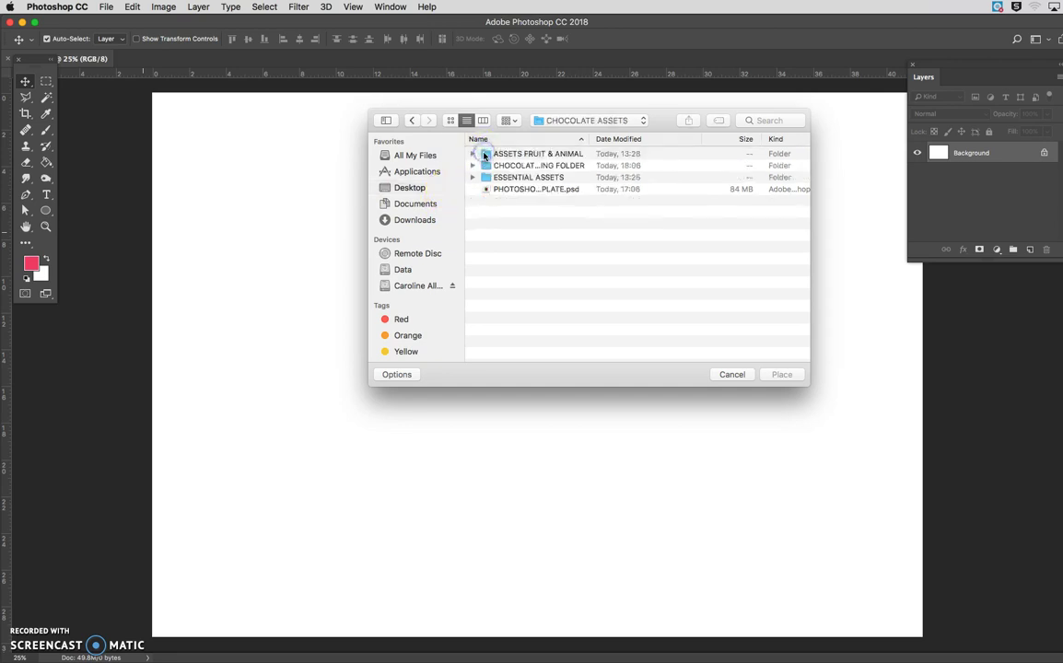
double_click(485, 167)
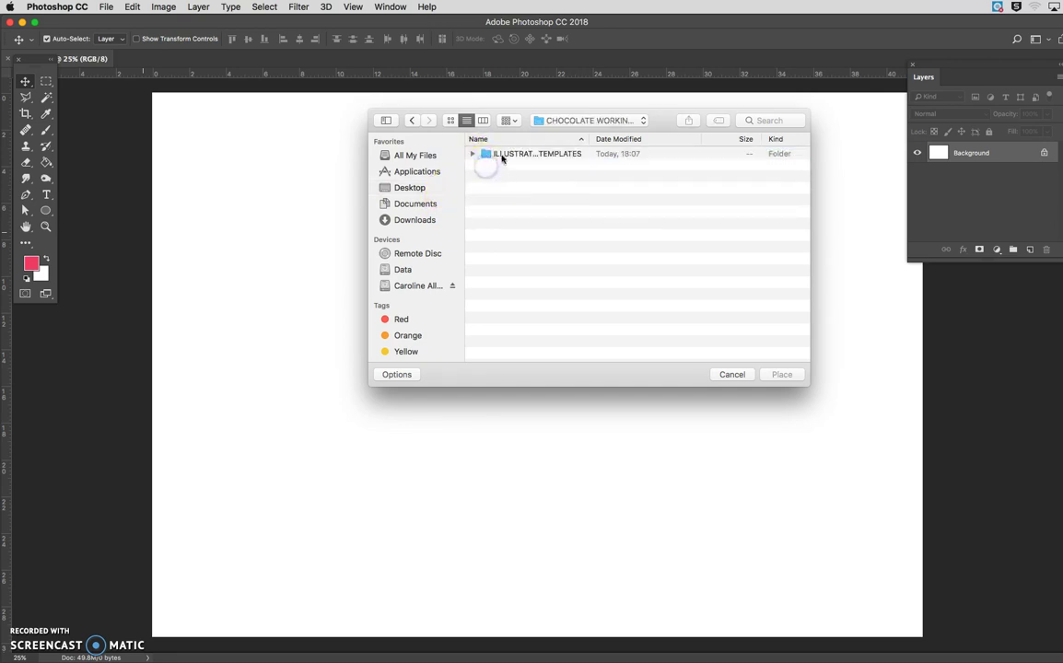
click(483, 154)
double_click(484, 155)
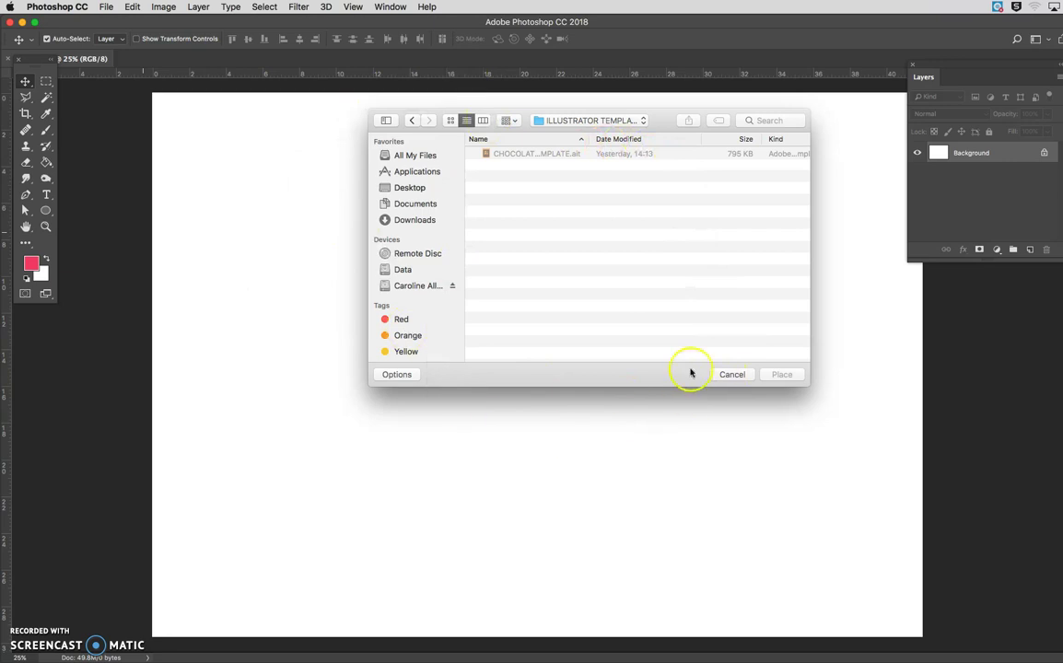
click(733, 374)
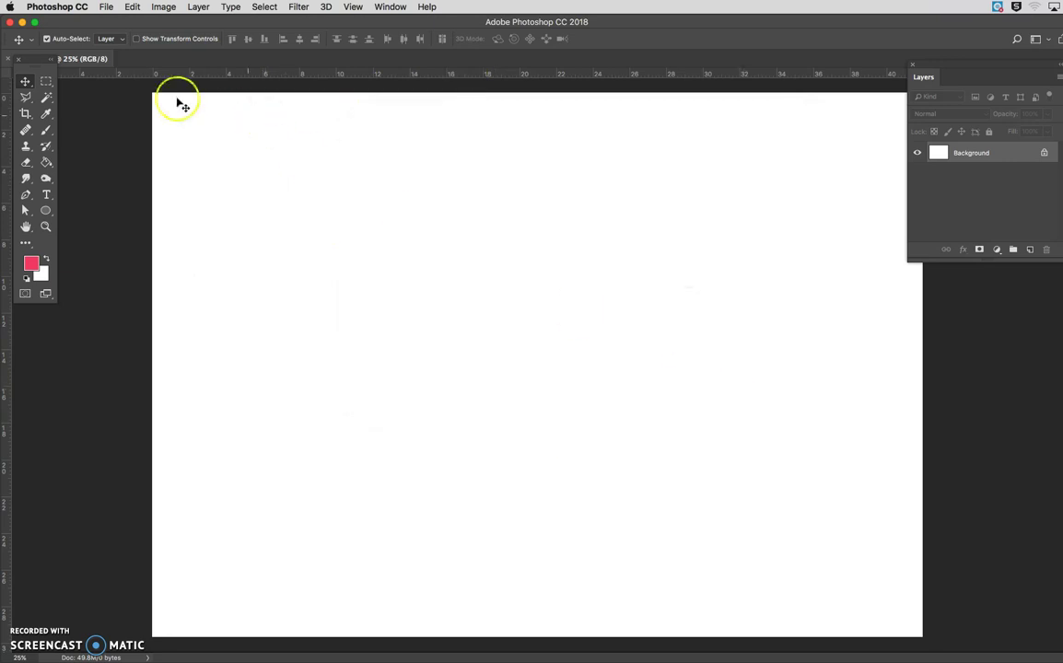
Minimize the Photoshop window and open CHOCOLATE TEMPLATE.ait from the CHOCOLATE ASSETS window in Illustrator
click(23, 22)
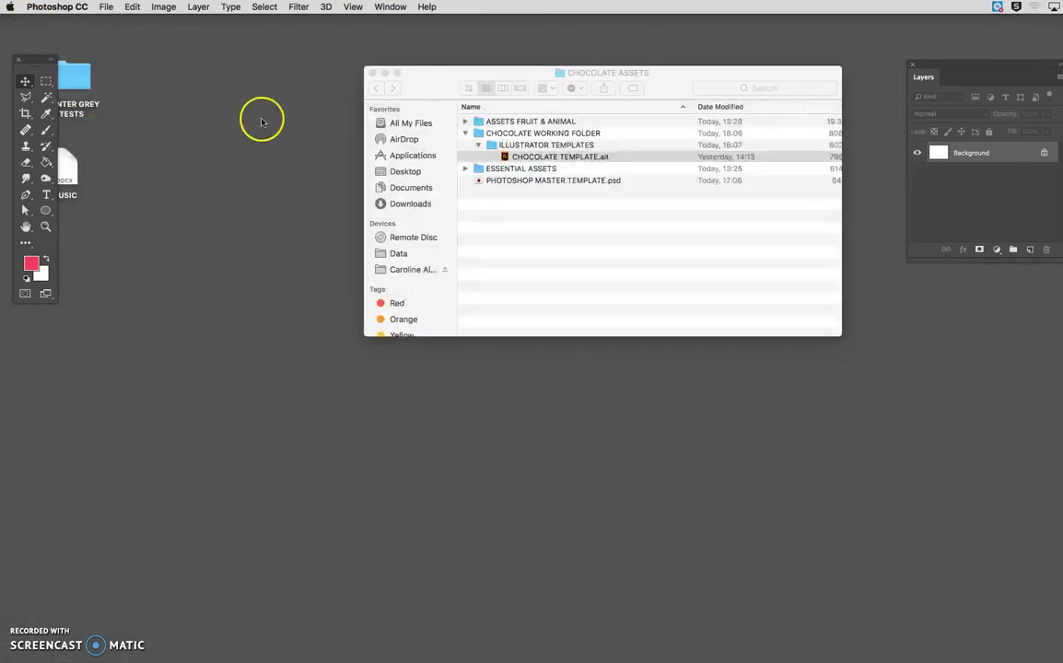
click(421, 85)
double_click(488, 153)
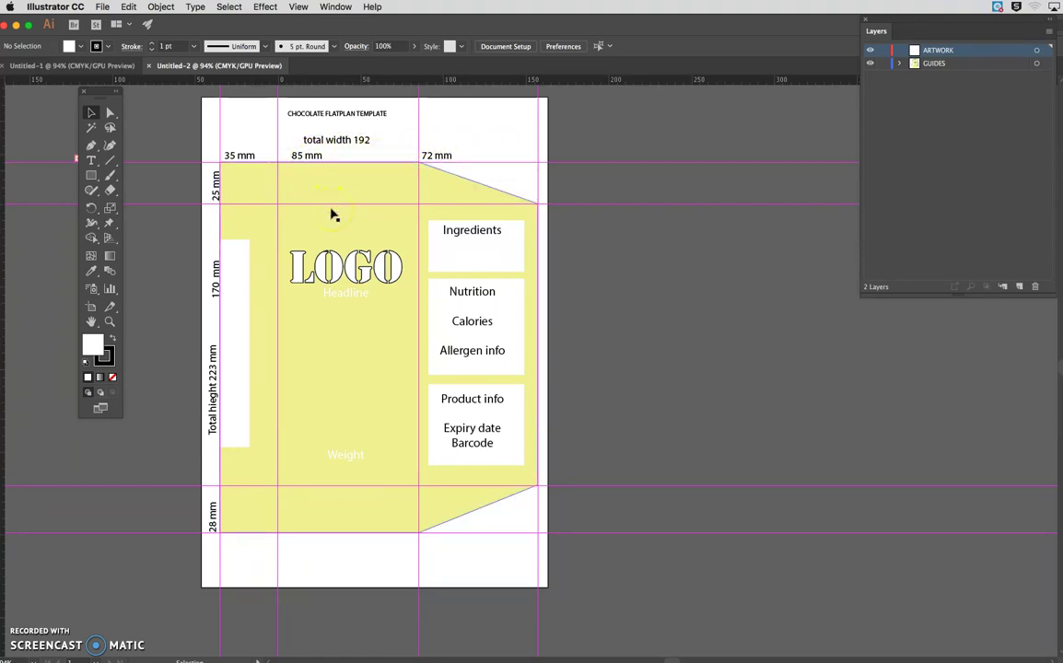
Save the opened template on the Desktop as Template.ai in Adobe Illustrator format with the Illustrator CC version options
click(102, 6)
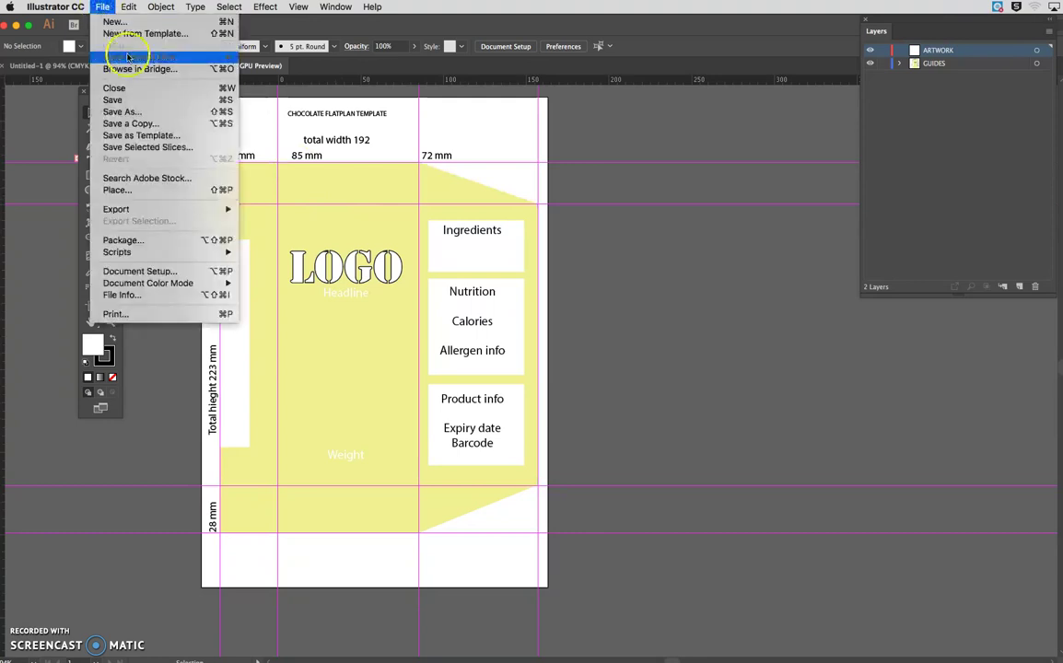
click(124, 111)
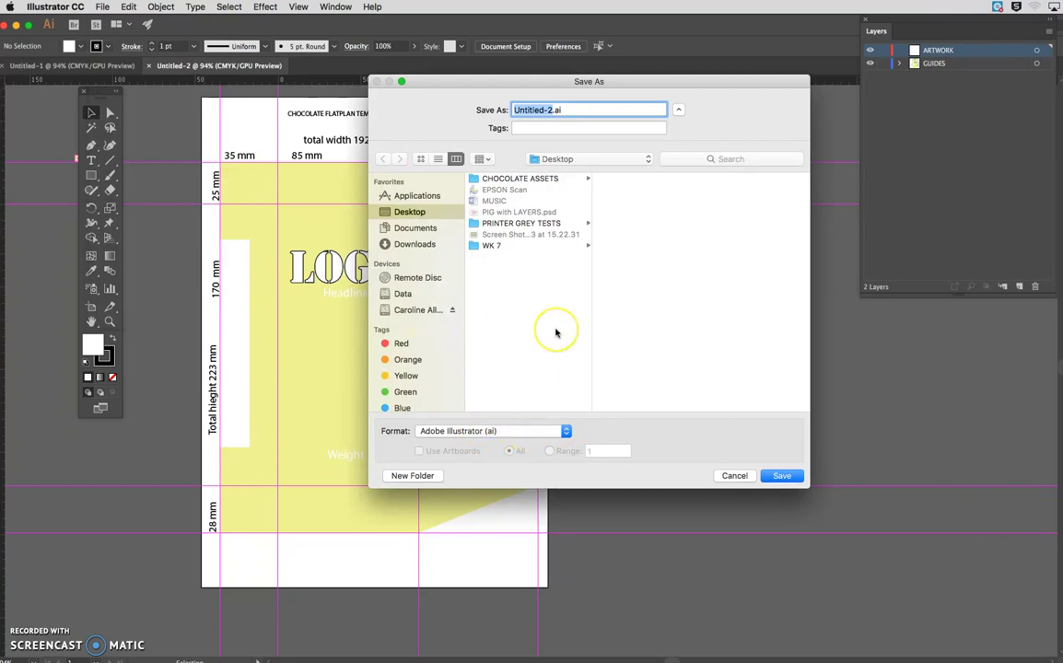
text(Template)
click(780, 476)
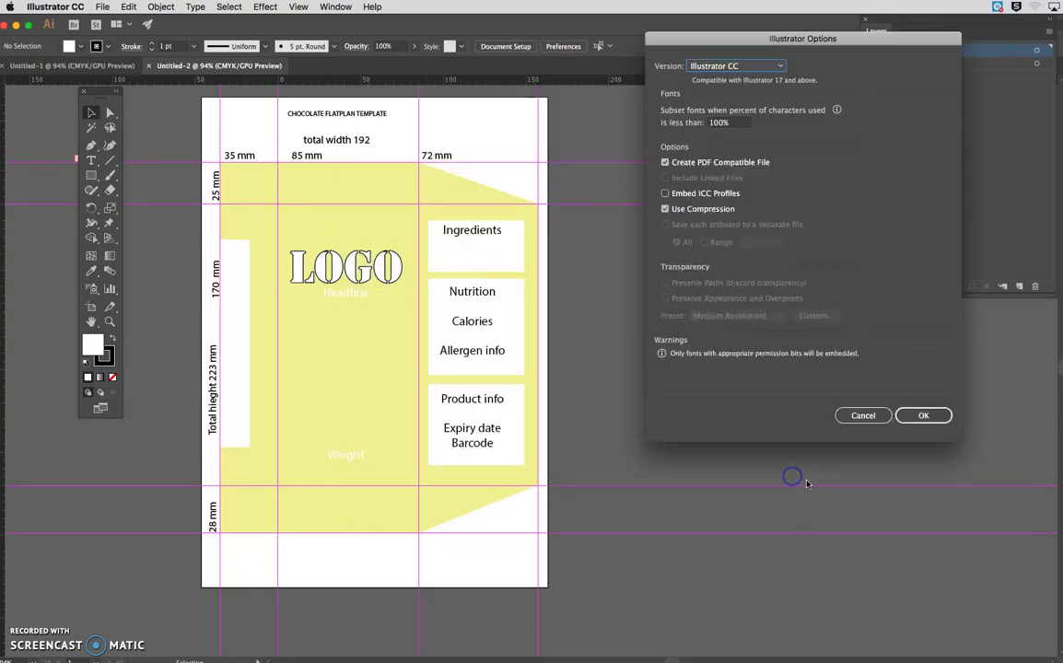
click(921, 415)
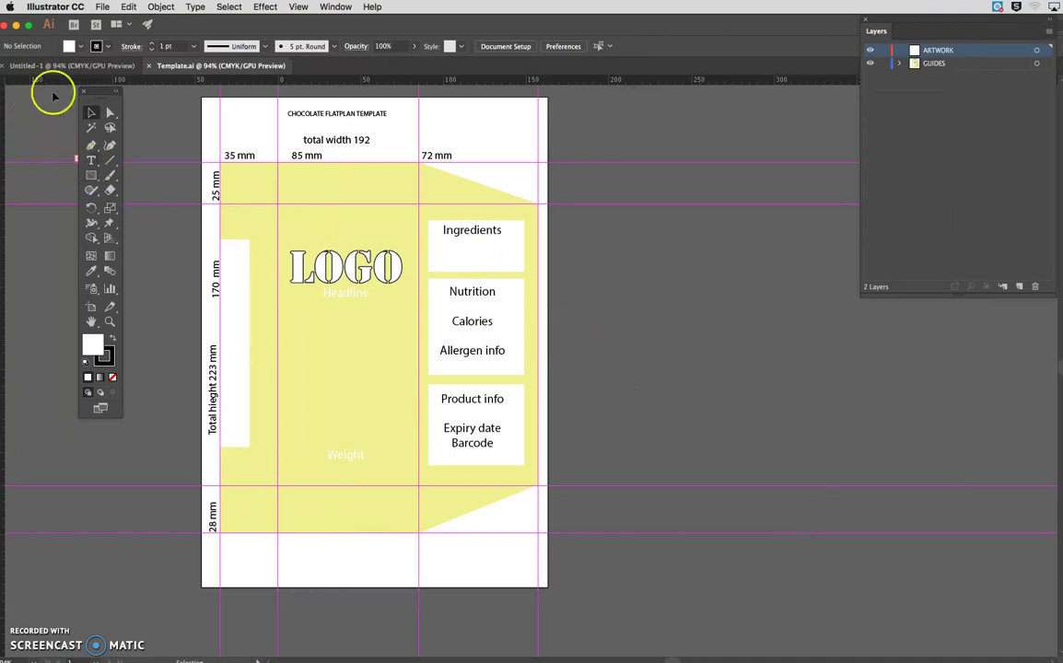
Minimize the Illustrator and CHOCOLATE ASSETS windows and switch back to the blank Photoshop document
click(19, 24)
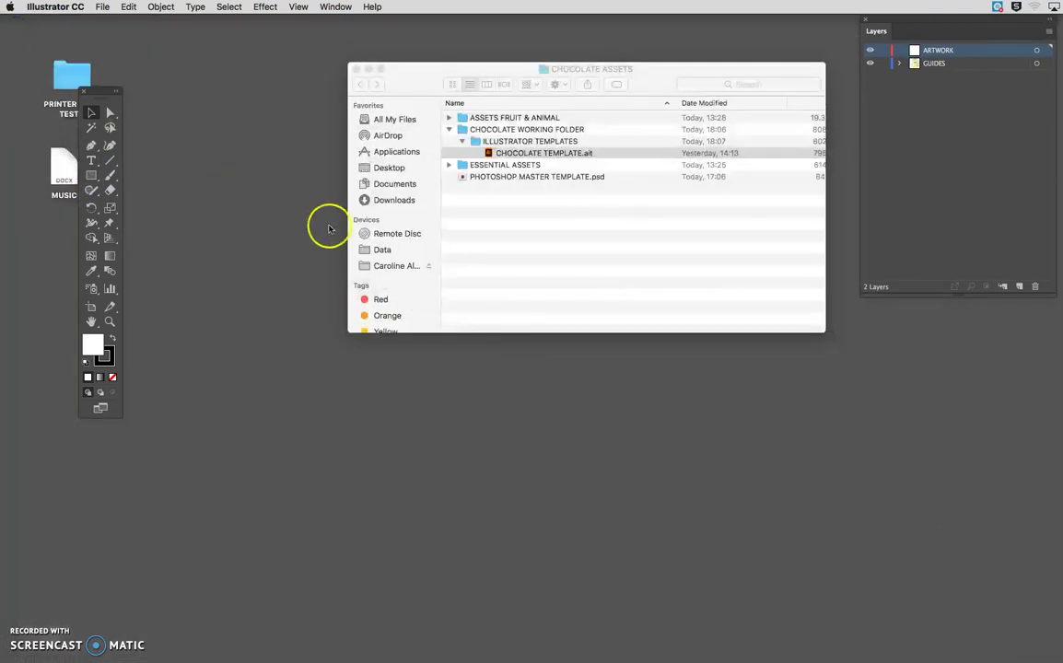
click(504, 245)
click(368, 69)
mouse_move(312, 655)
click(237, 655)
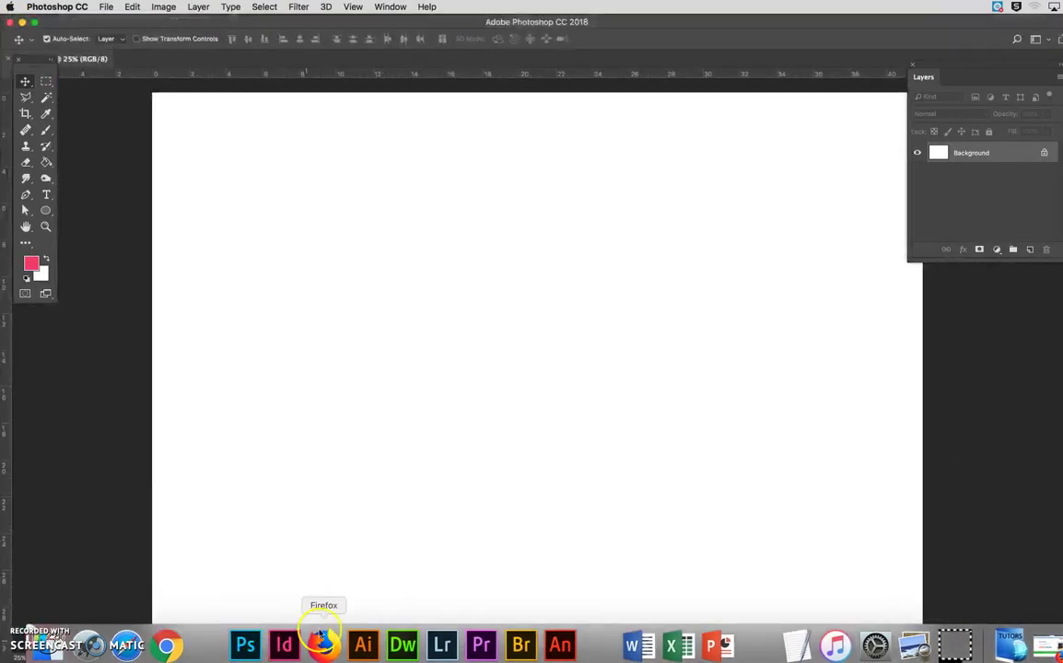
Place Template.ai from the Desktop as an embedded smart object, cropped to Bounding Box, and commit it at its default position
click(105, 7)
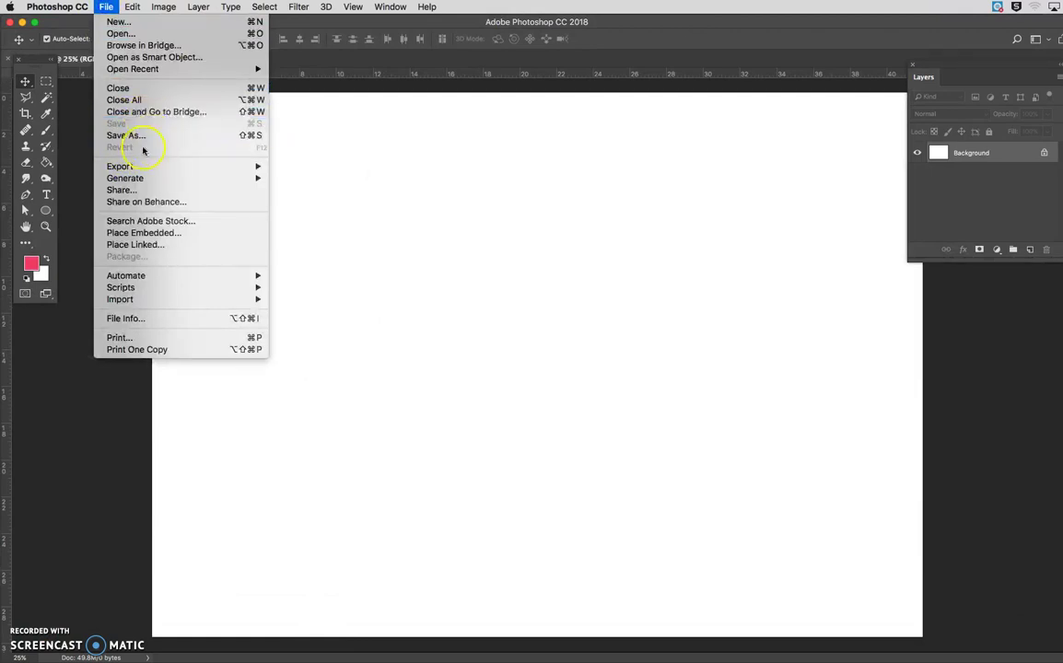
click(140, 232)
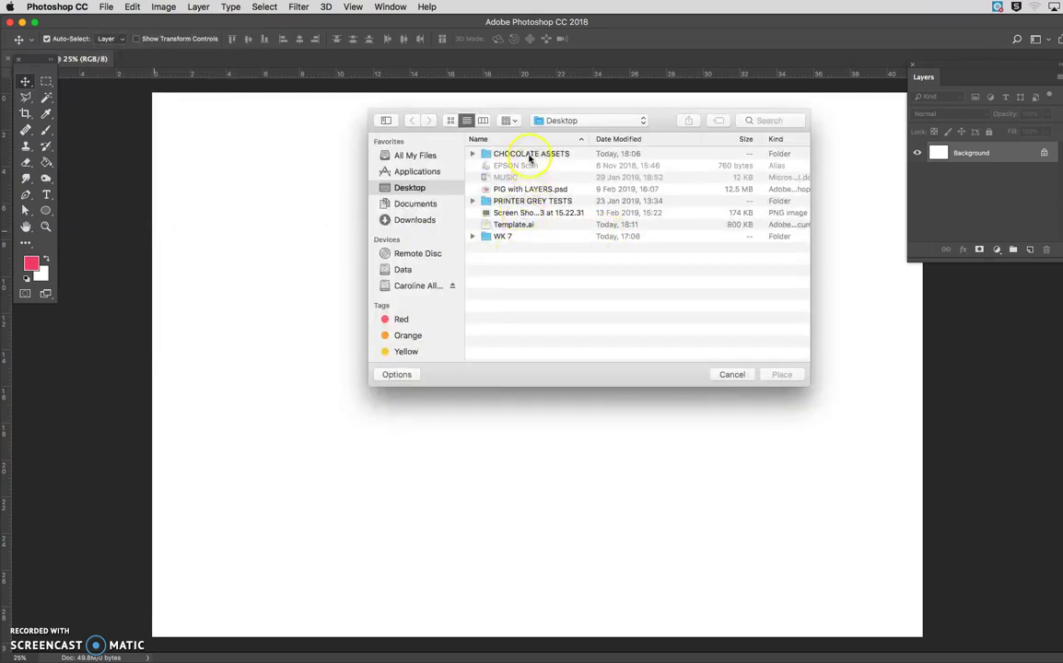
click(473, 154)
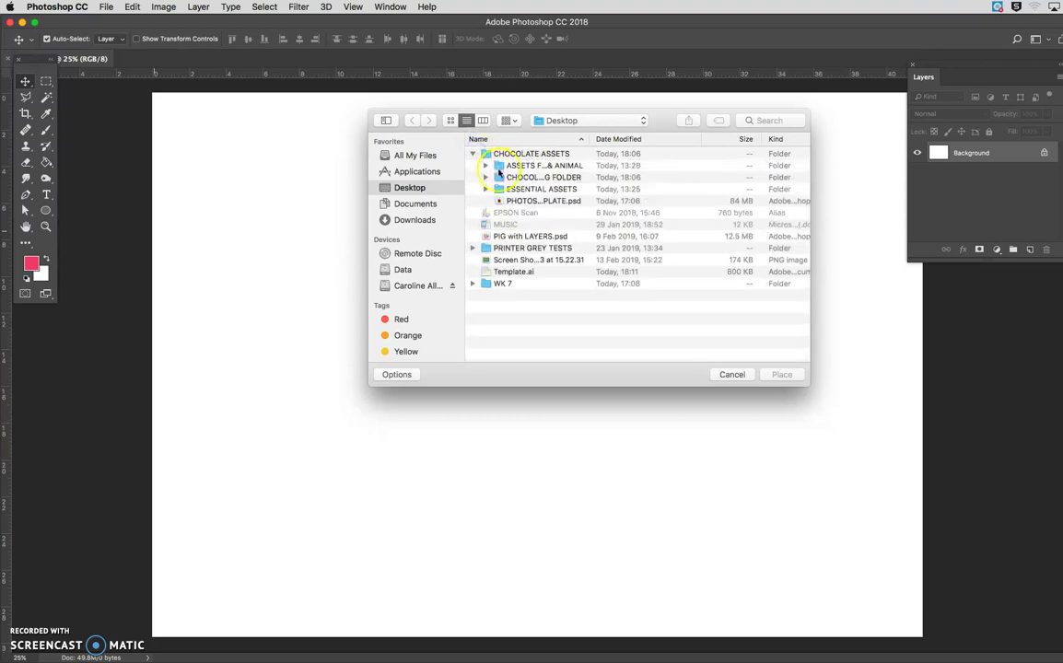
click(491, 178)
click(486, 178)
click(499, 189)
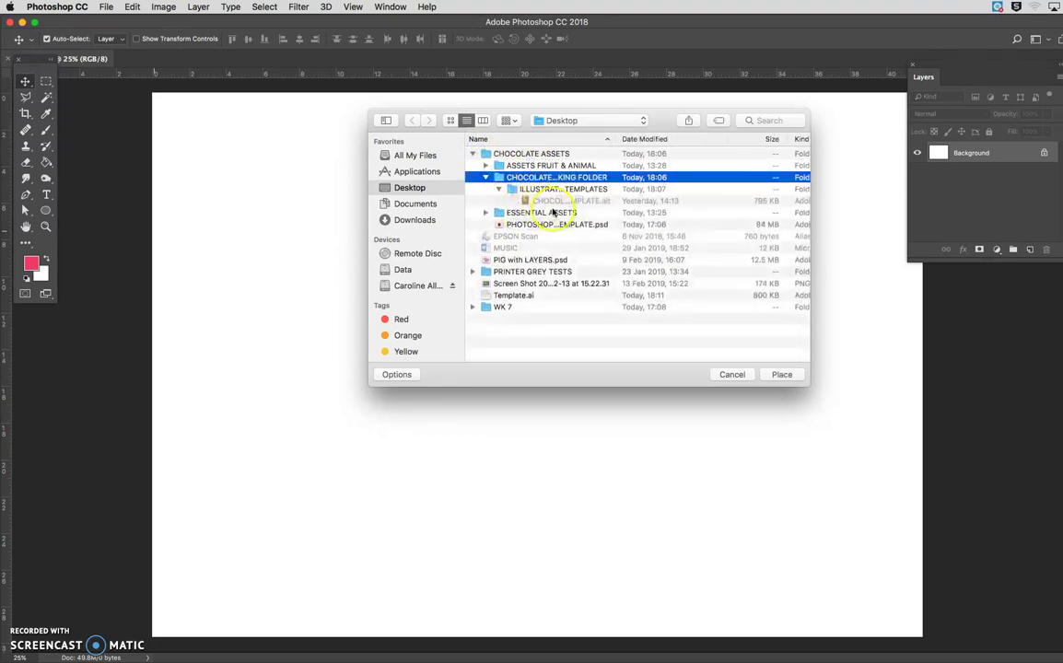
click(498, 189)
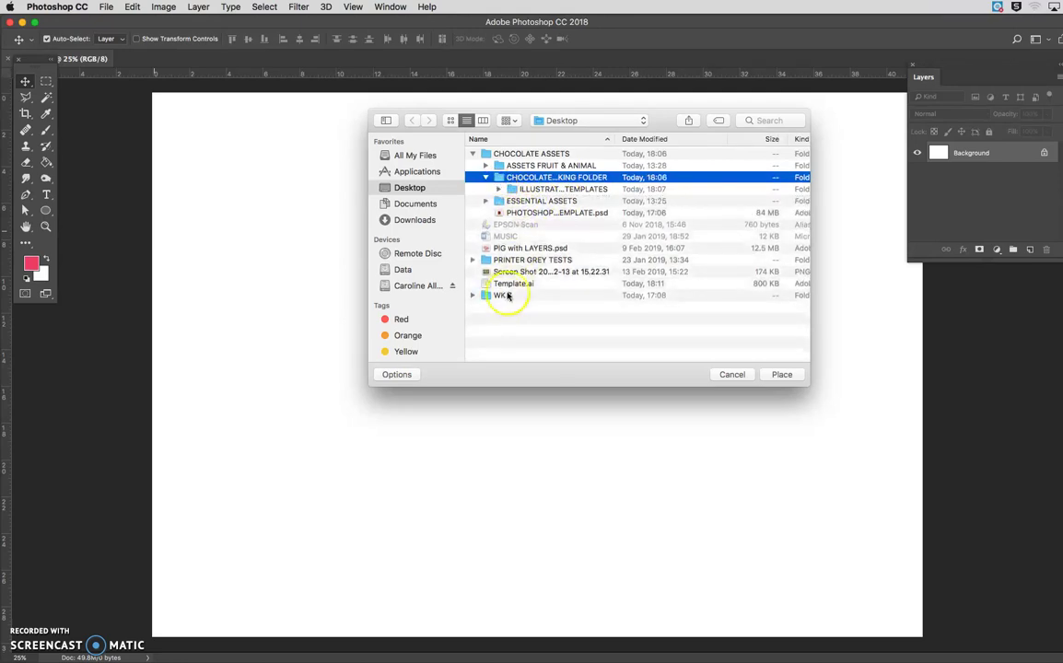
click(486, 282)
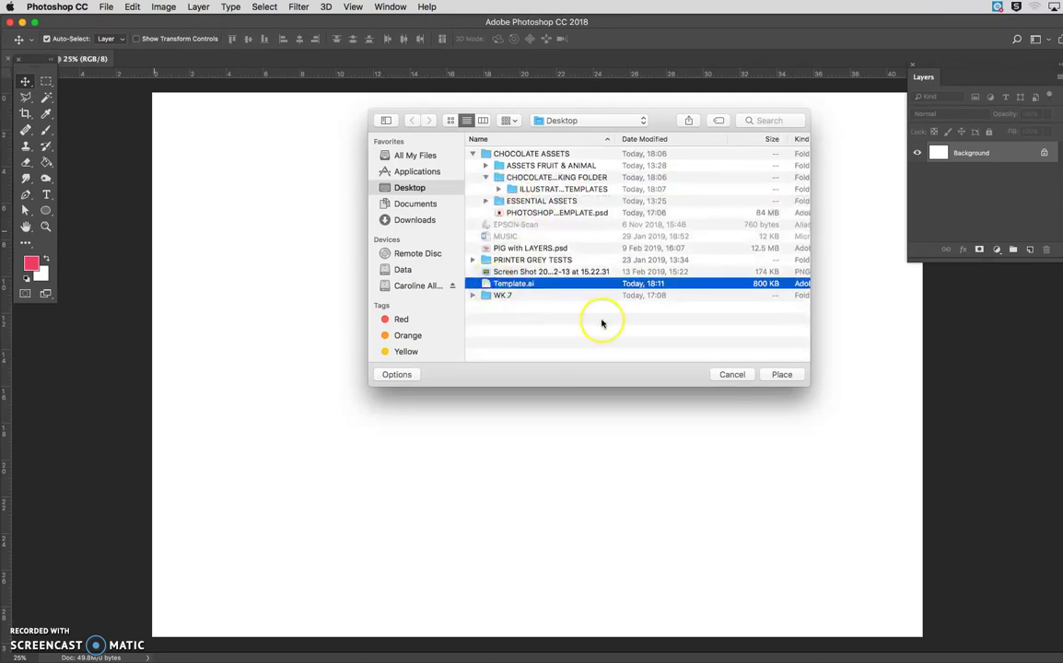
click(781, 374)
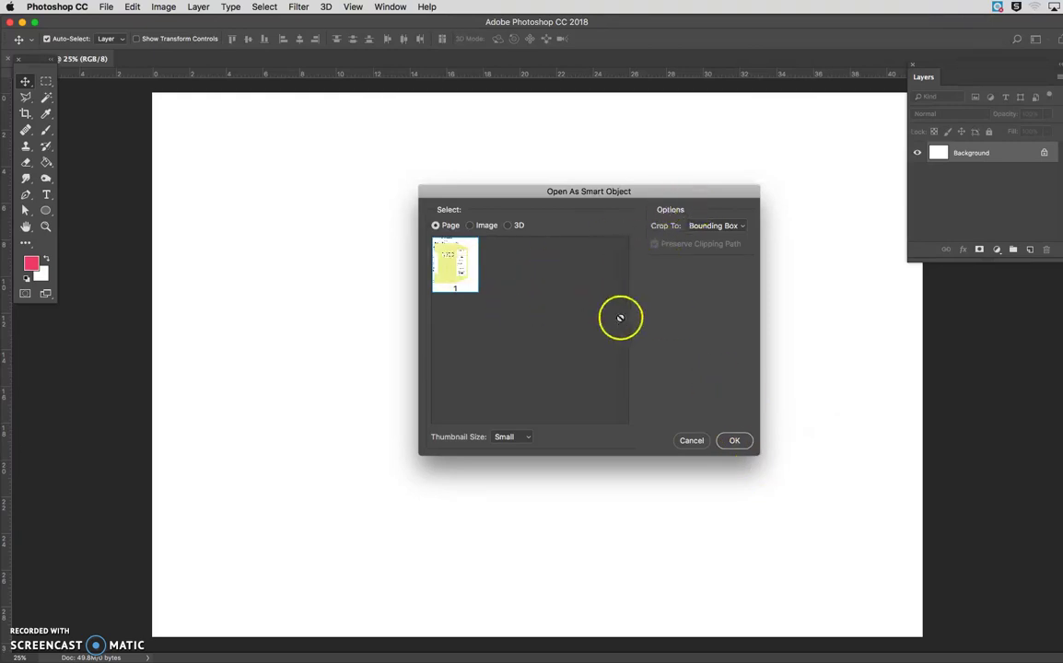
click(734, 442)
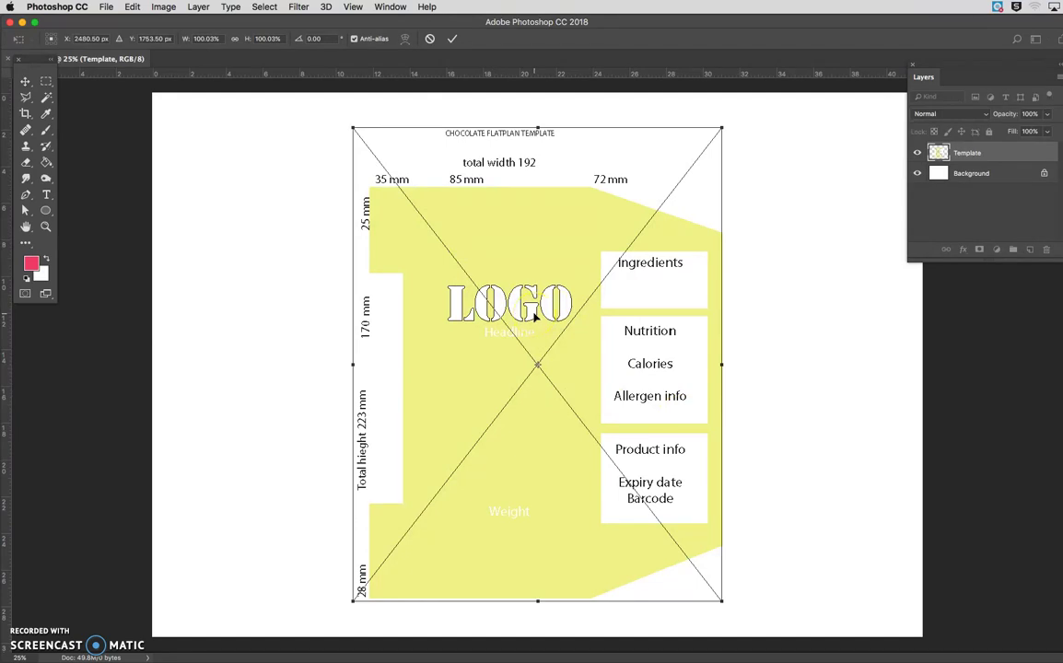
click(451, 38)
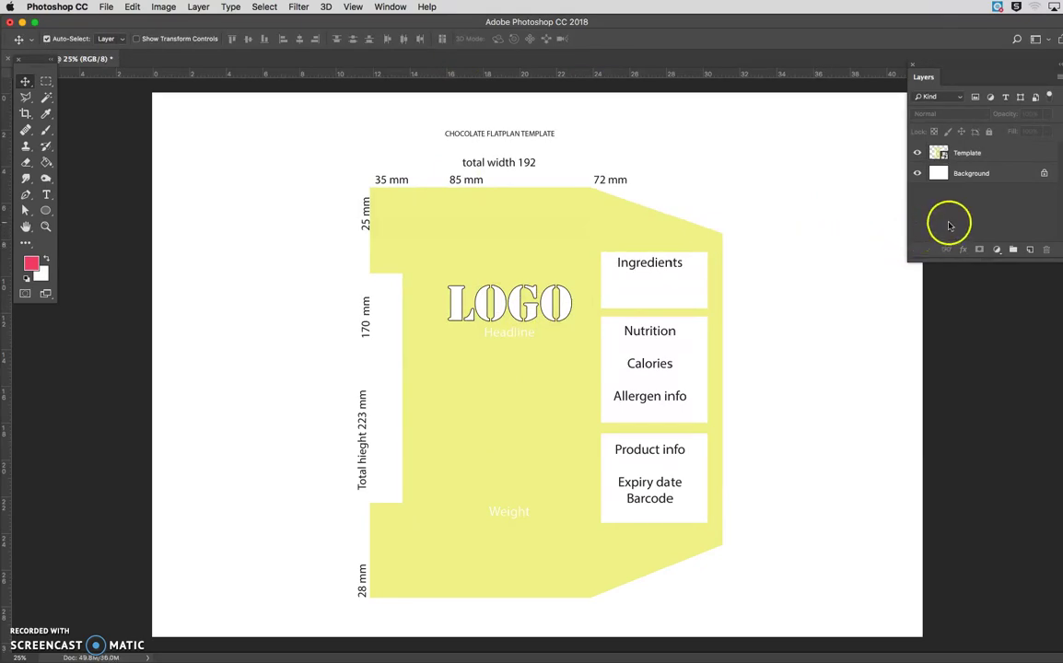
Select the Template layer and add a vertical guide along the wrapper's left edge and a horizontal guide along its top edge
click(569, 316)
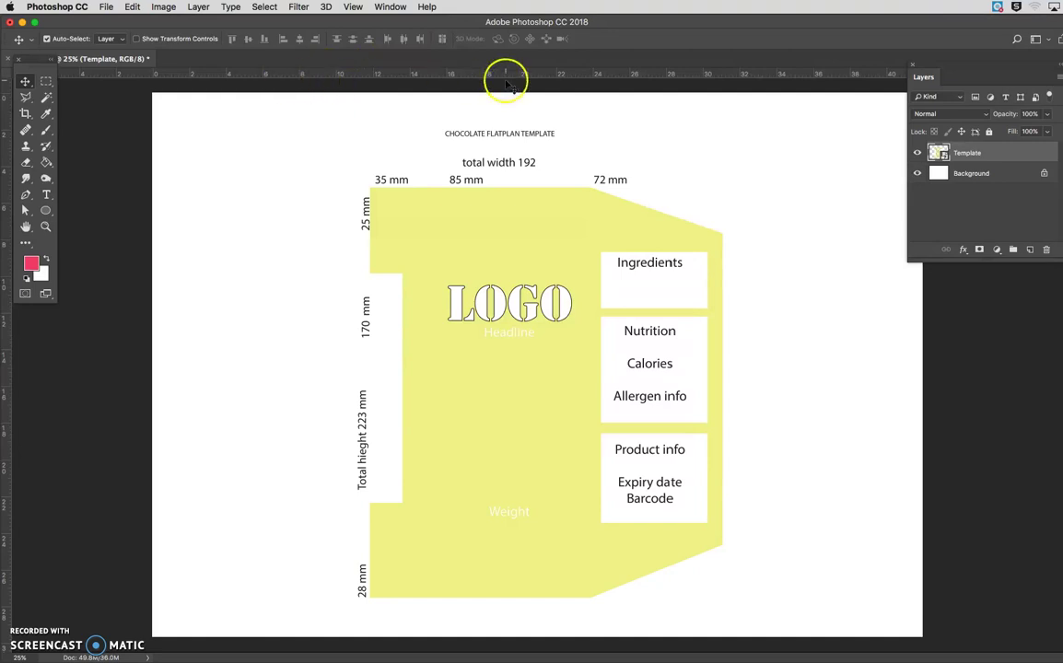
click(352, 7)
mouse_move(377, 274)
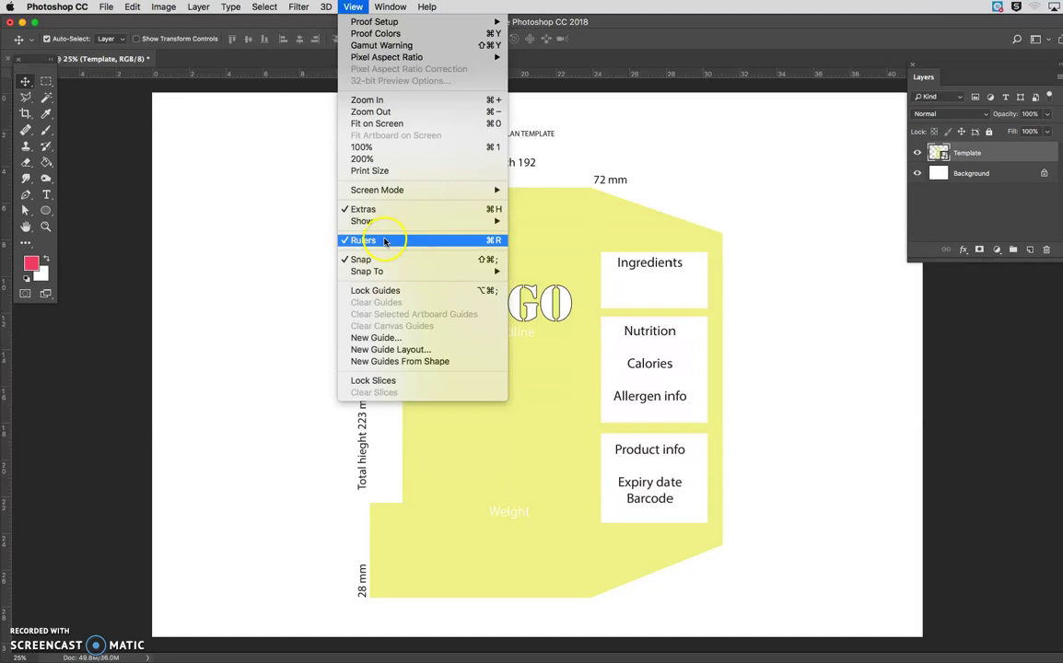
click(248, 254)
drag(17, 387, 343, 387)
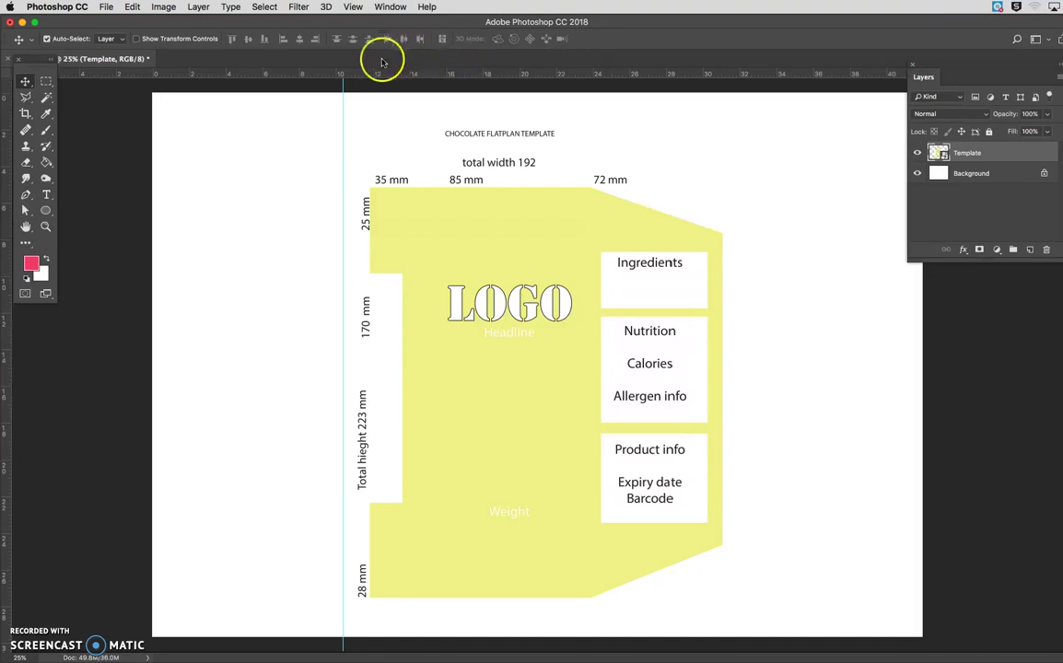
drag(374, 76, 369, 151)
drag(422, 77, 418, 188)
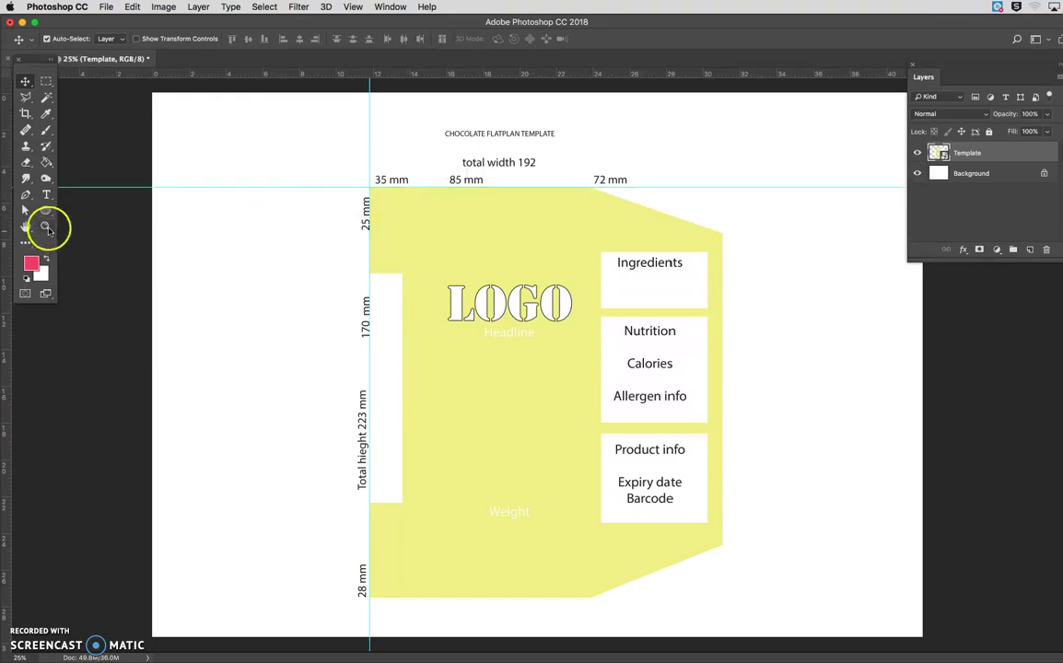
Fine-tune the vertical guide so it lines up exactly with the wrapper's left edge at the top corner
click(45, 225)
click(348, 207)
click(394, 196)
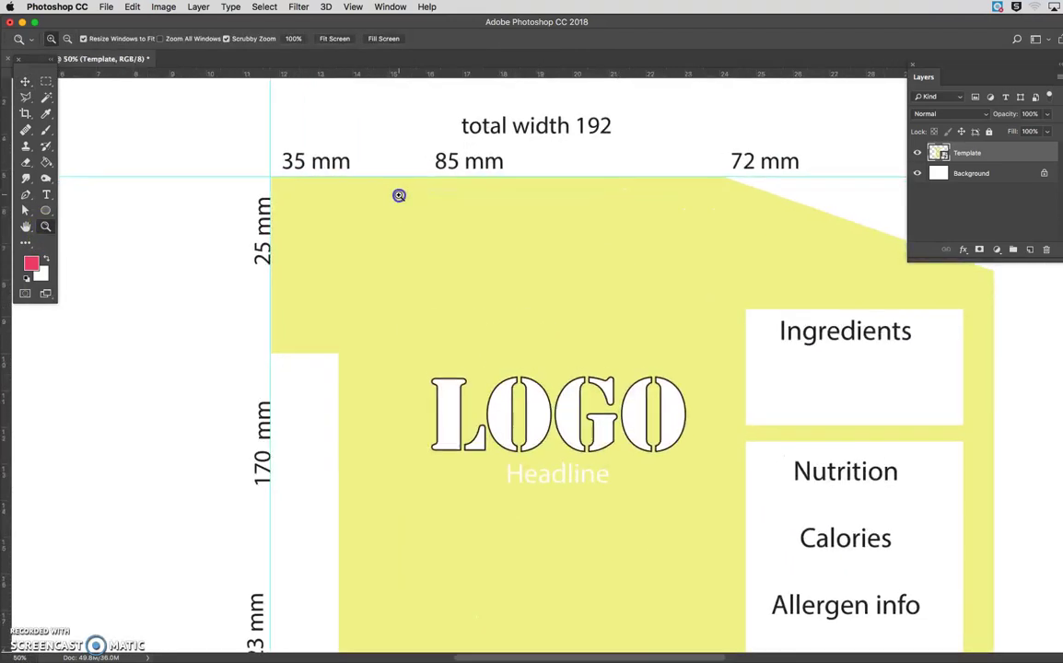
click(396, 196)
click(24, 82)
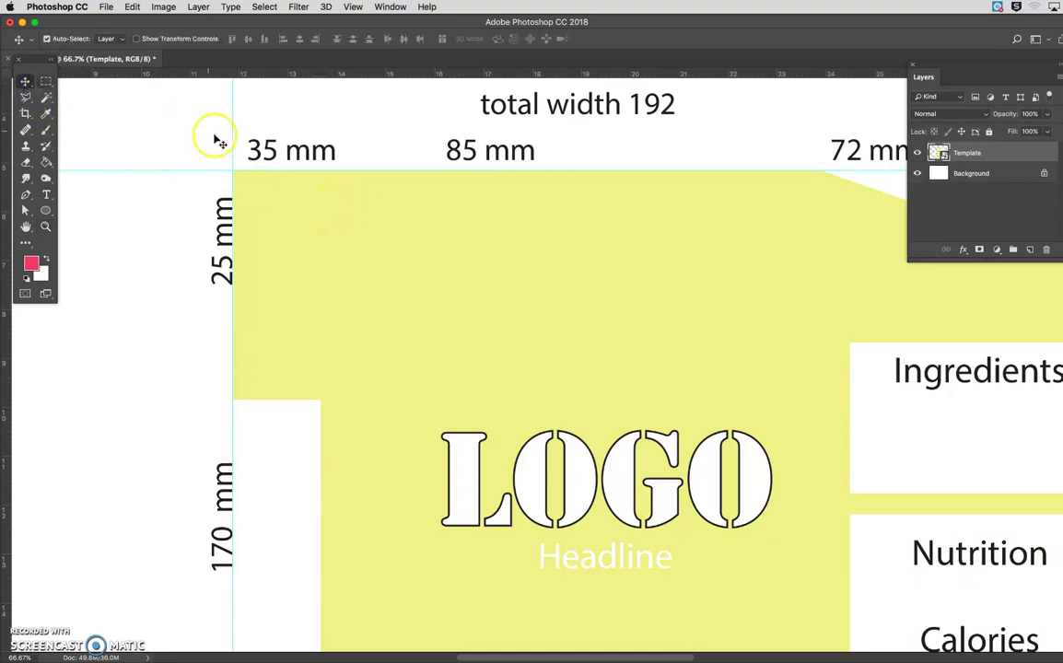
drag(231, 152, 232, 152)
click(268, 174)
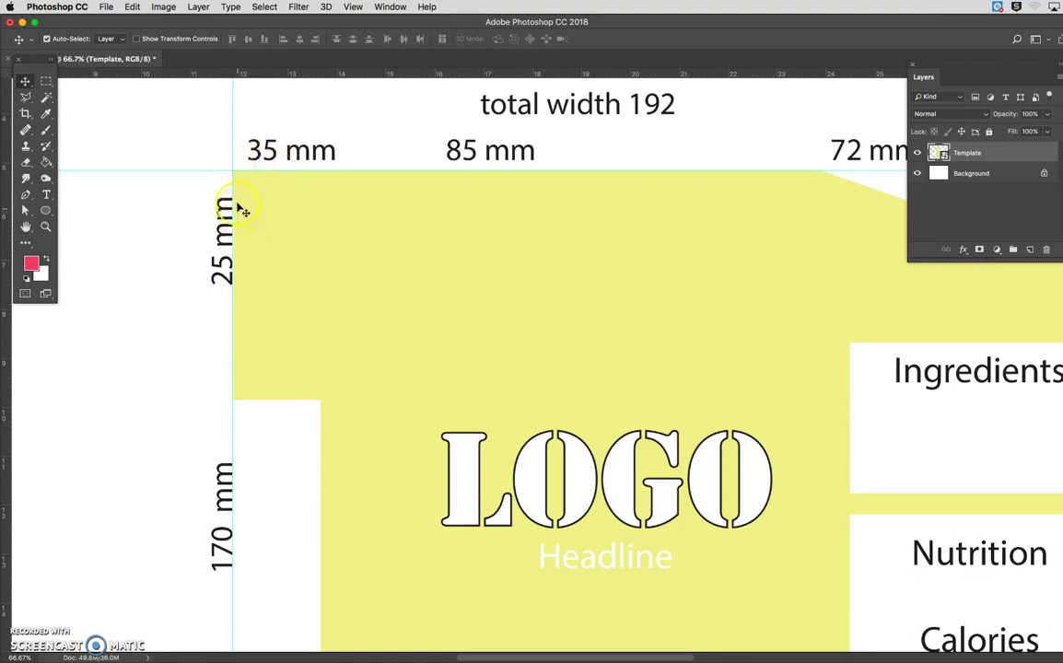
Set the ruler origin at the guide intersection on the wrapper's top-left corner, and check the Snap To options
drag(27, 69, 61, 260)
click(231, 168)
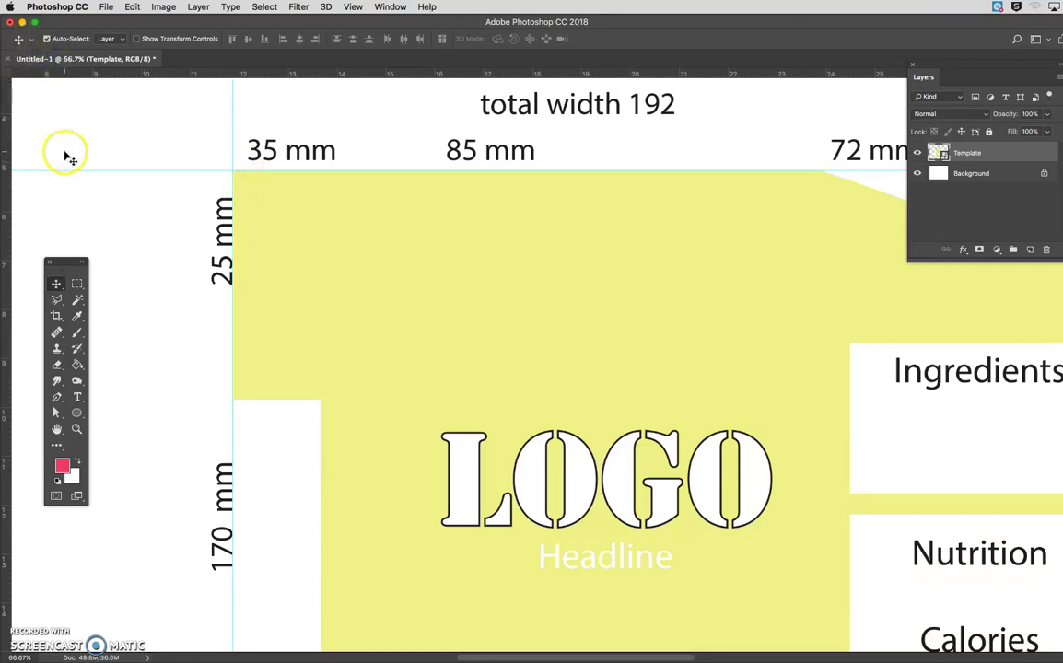
drag(7, 72, 230, 168)
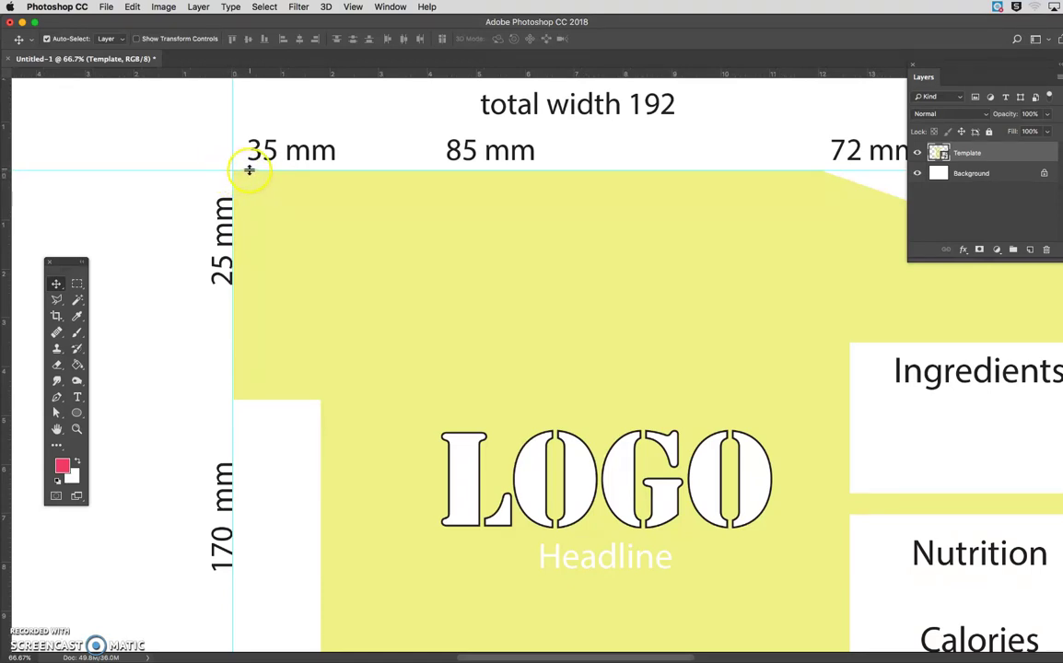
click(353, 7)
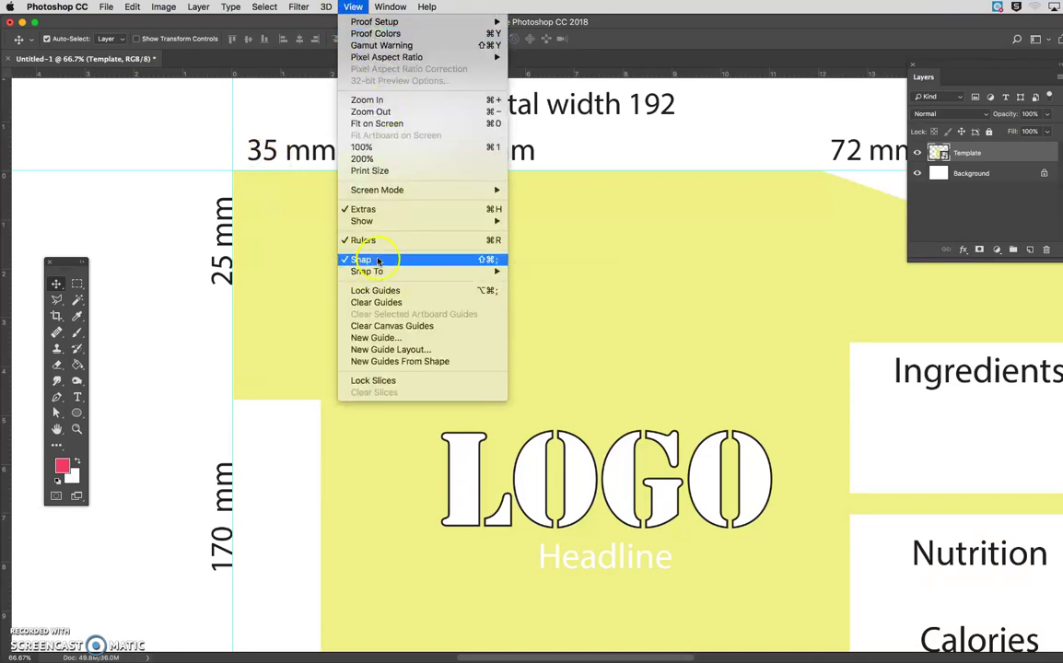
mouse_move(372, 273)
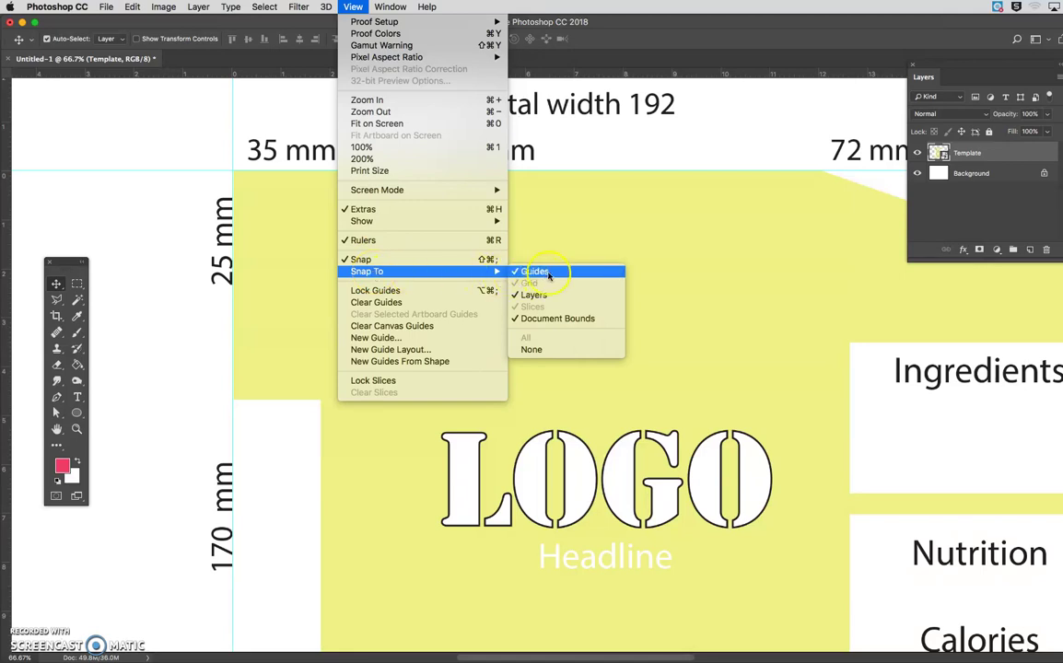
click(324, 225)
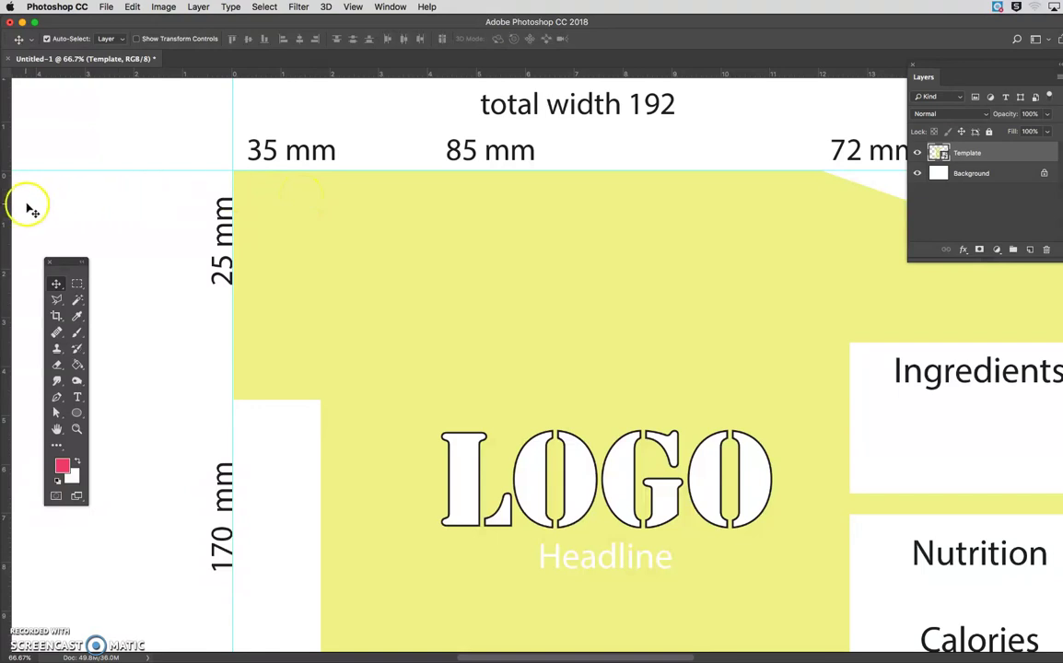
Try to position a vertical guide by hand inside the wrapper using the Info readout, and remove the guide and the readout again
drag(7, 204, 359, 230)
click(390, 7)
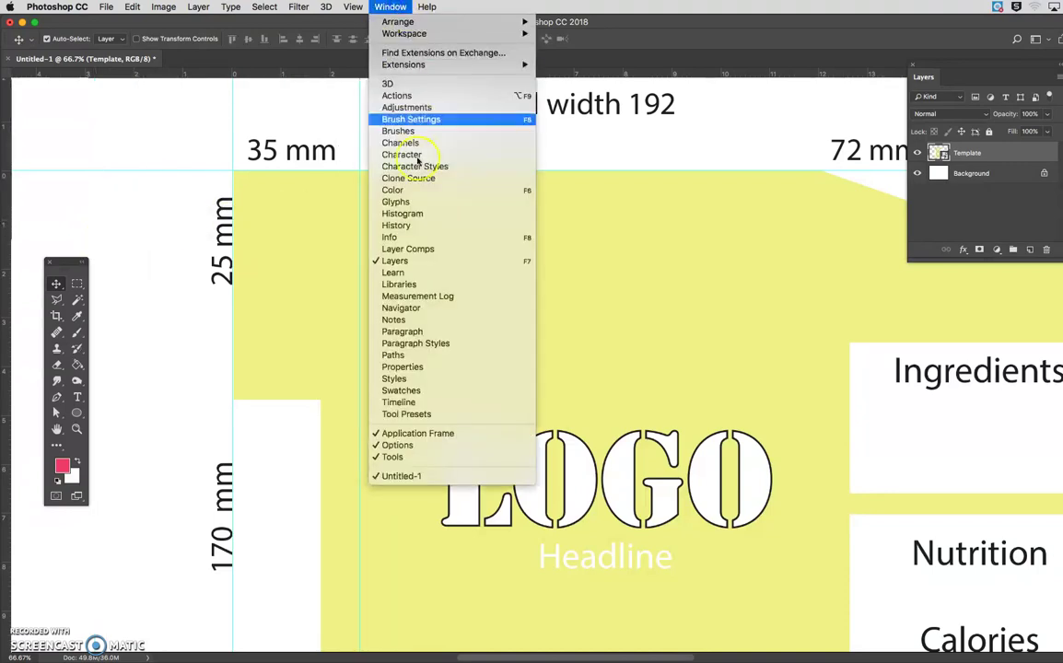
click(442, 237)
drag(750, 276, 450, 175)
drag(360, 249, 398, 249)
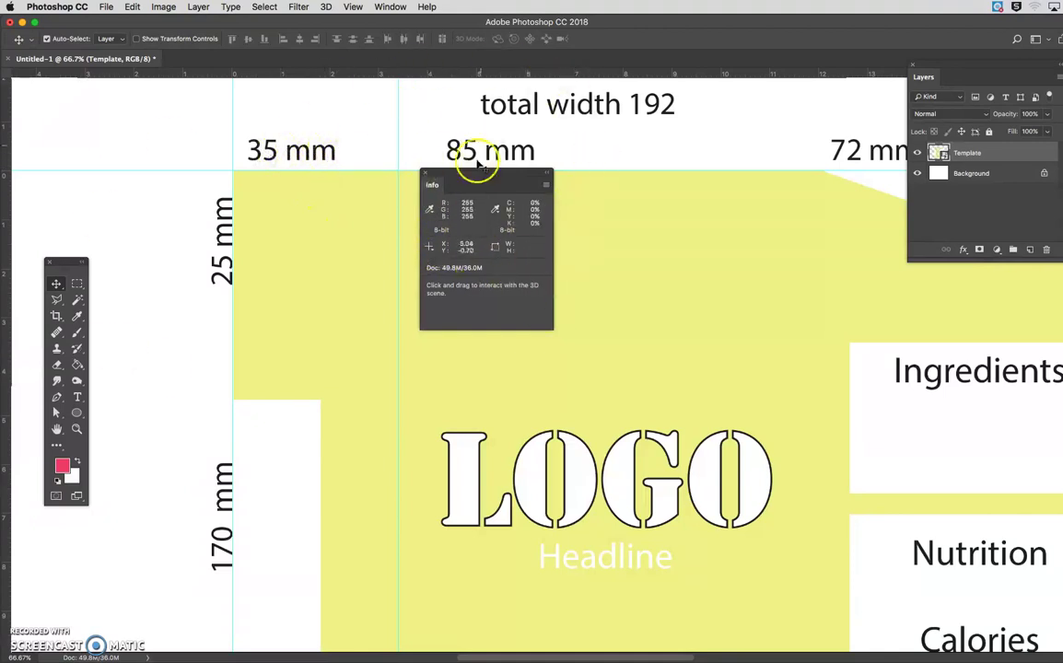
key(super+z)
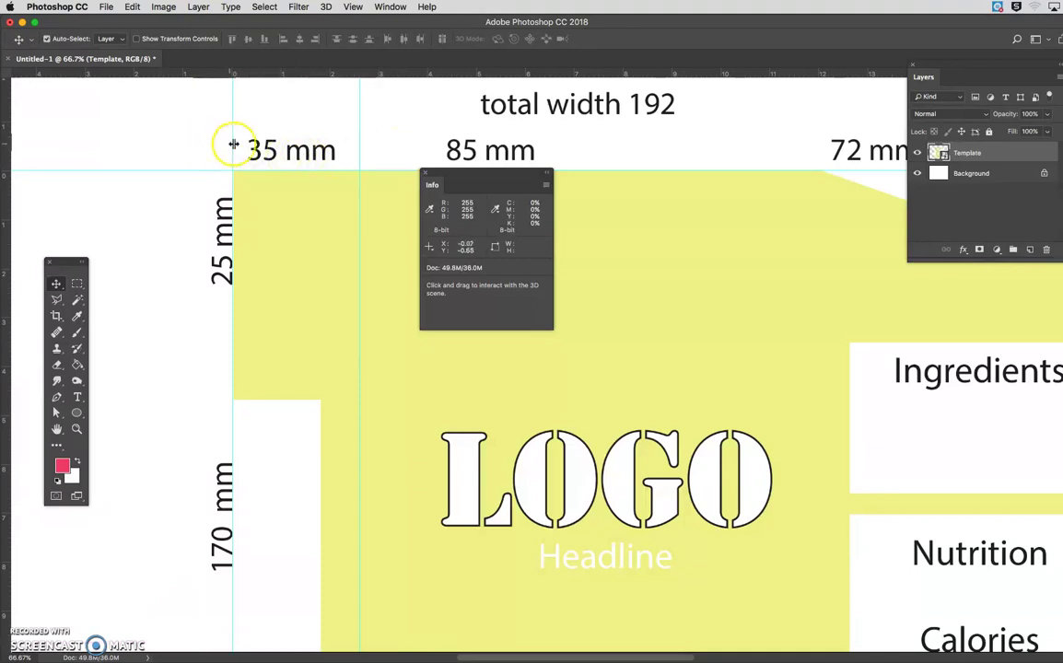
drag(360, 147, 10, 120)
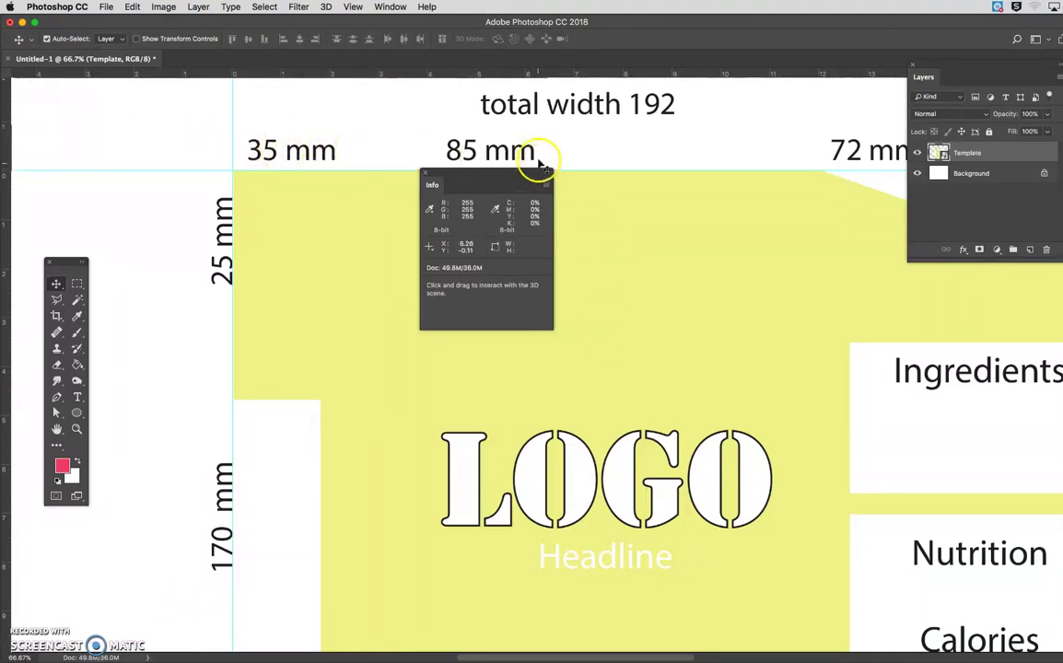
drag(423, 175, 544, 201)
click(545, 199)
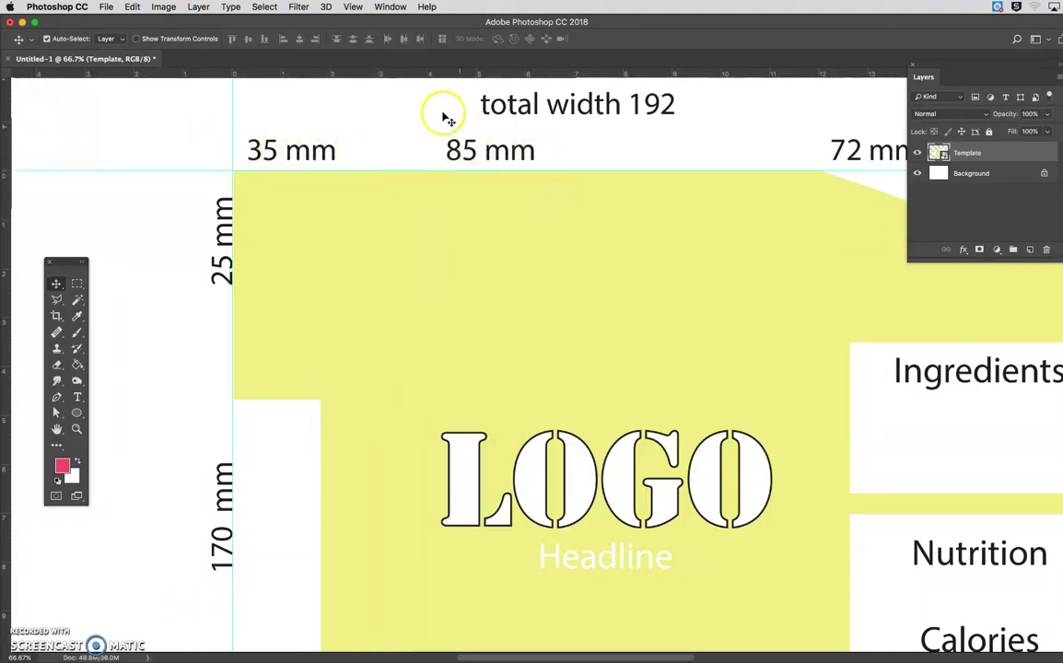
click(358, 7)
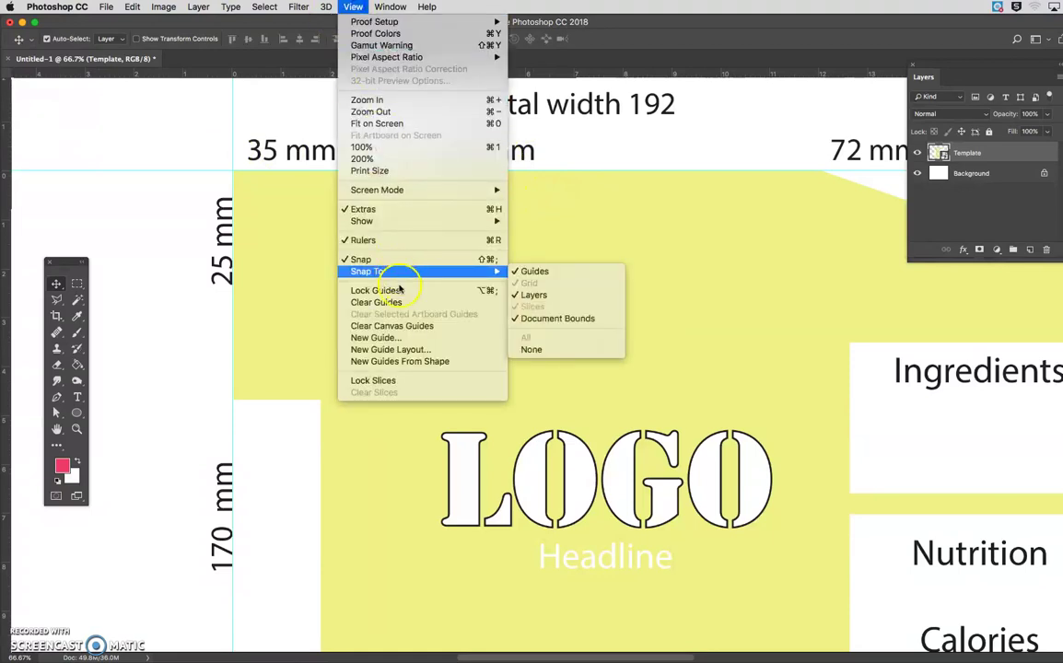
click(412, 339)
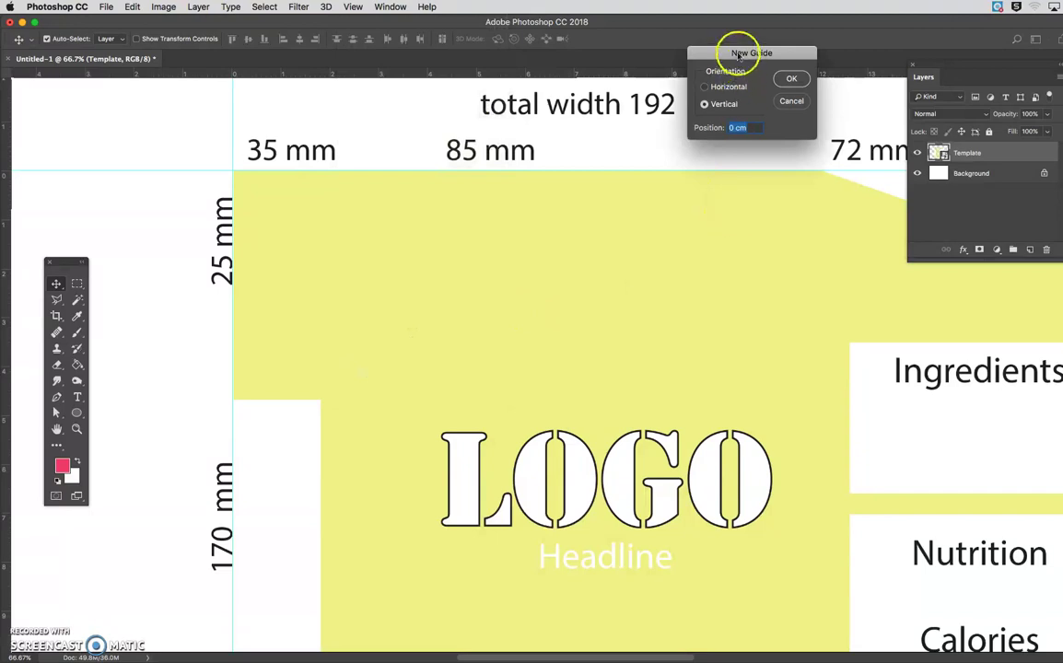
drag(740, 52, 686, 56)
click(677, 133)
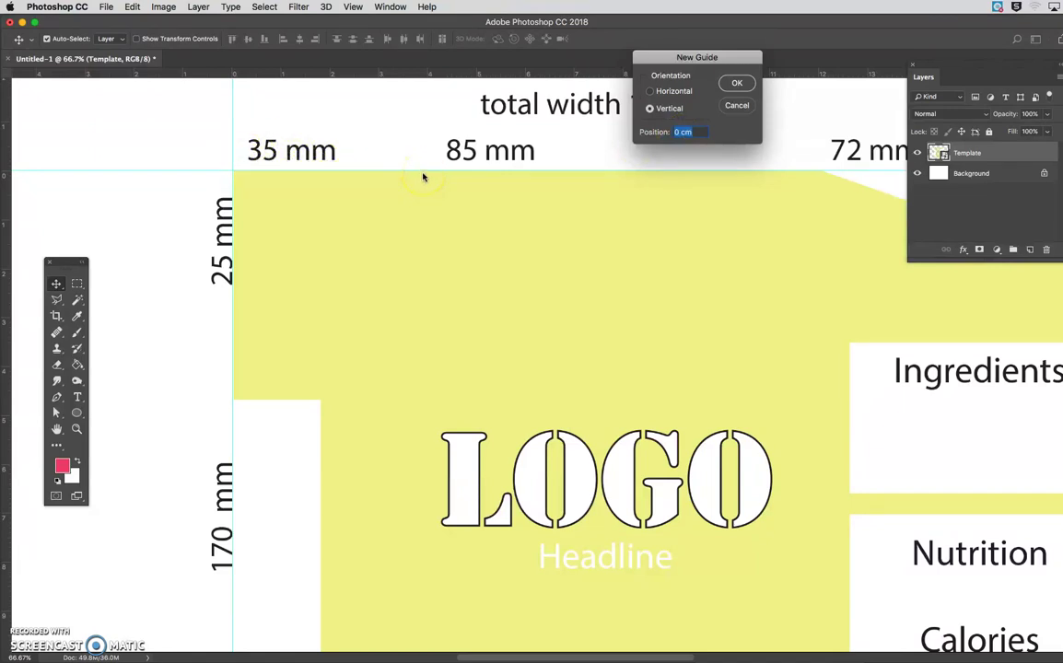
click(736, 105)
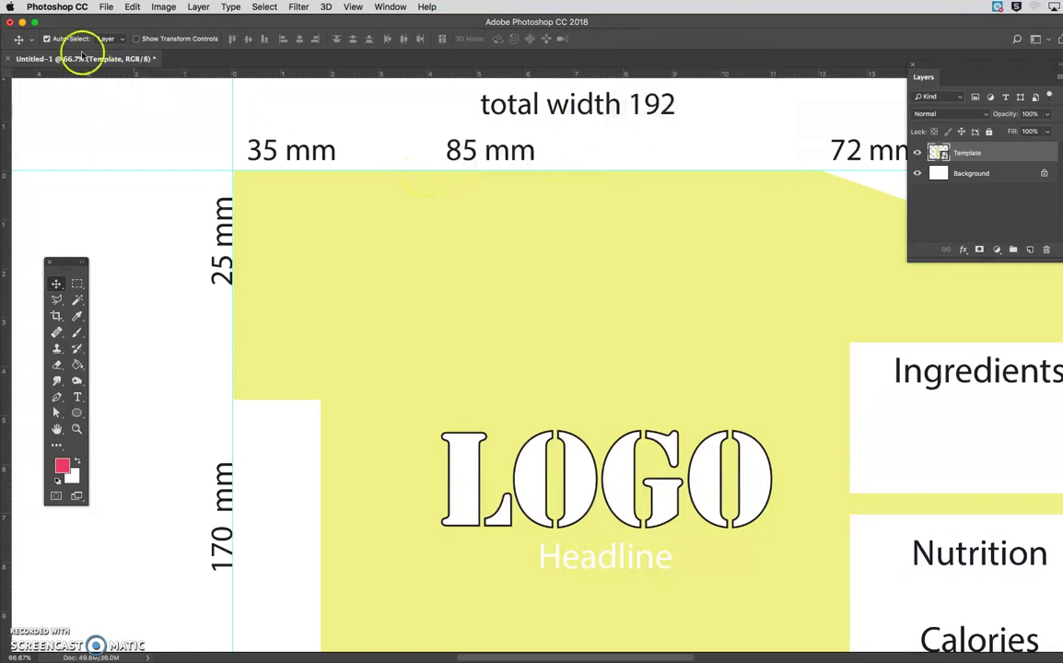
Check the ruler units in the Units & Rulers preferences and return to the Move tool
click(54, 7)
mouse_move(59, 46)
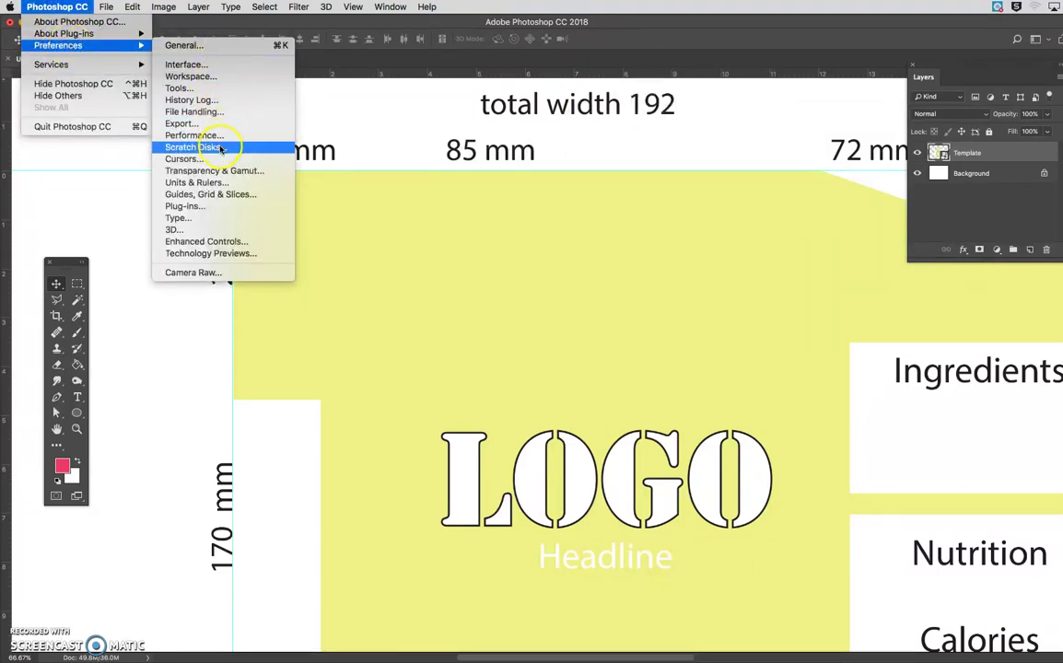
click(225, 182)
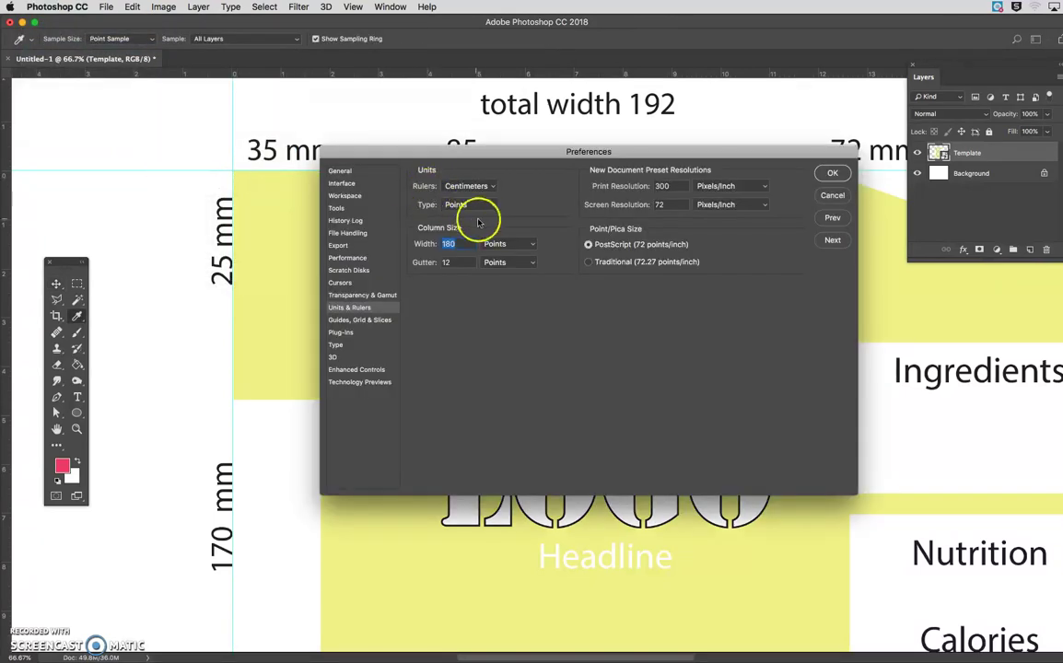
click(832, 173)
key(v)
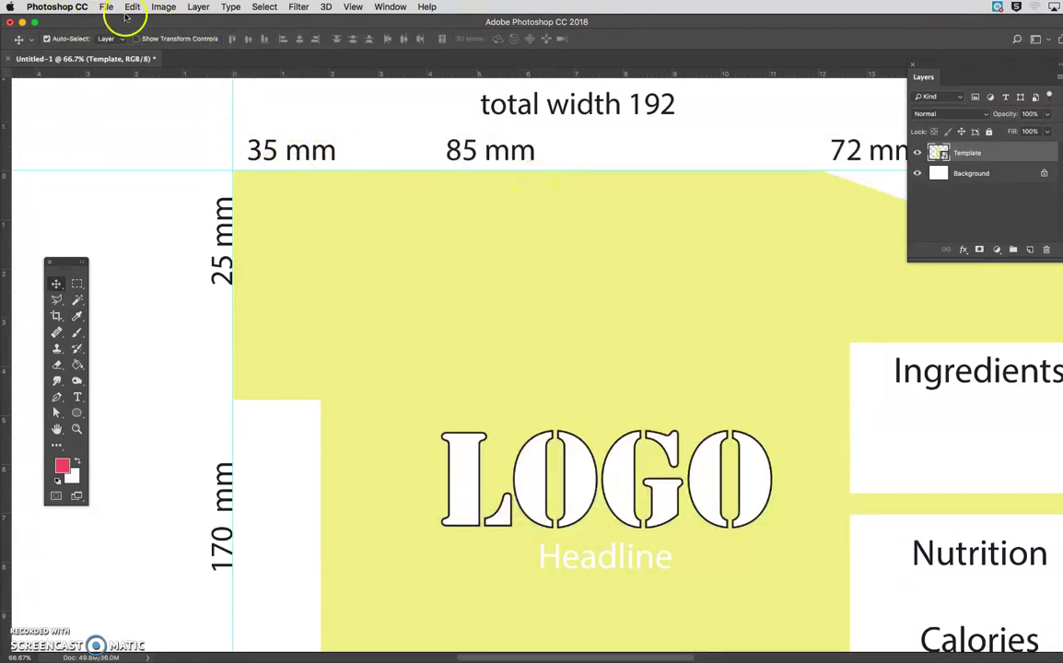
Add a new vertical guide at 3.5 cm to mark the wrapper's 35 mm section
click(356, 7)
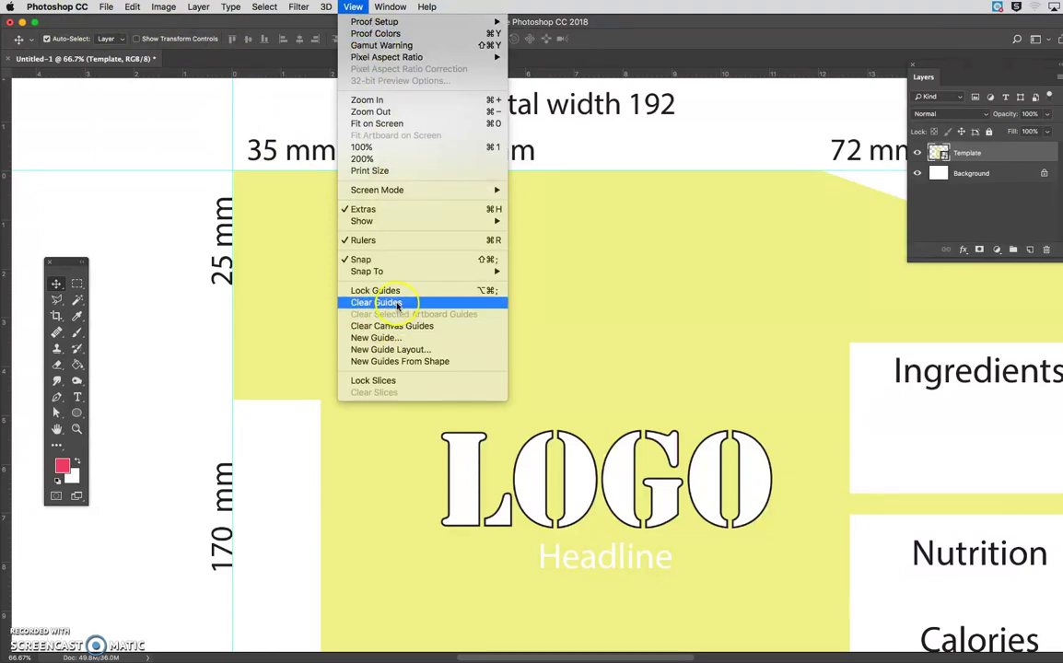
click(399, 337)
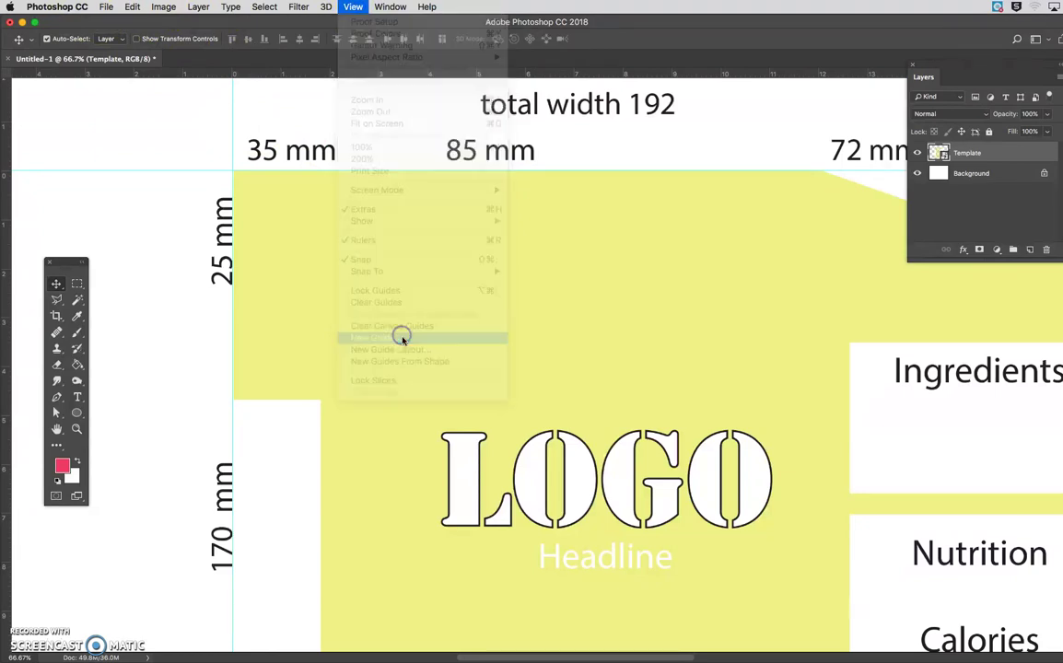
drag(674, 53, 574, 119)
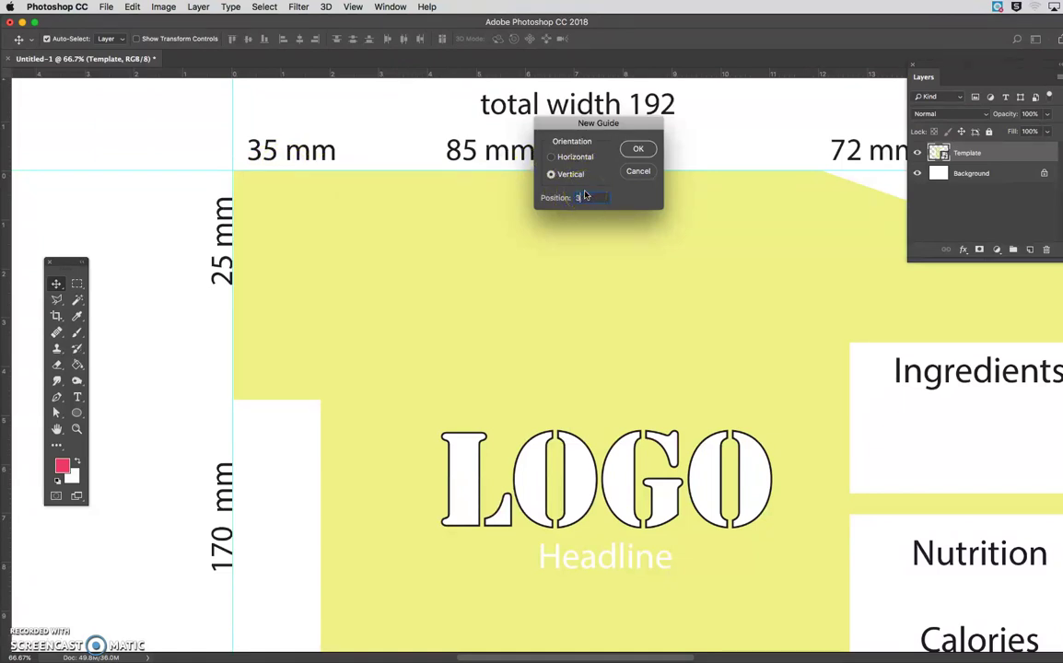
click(635, 148)
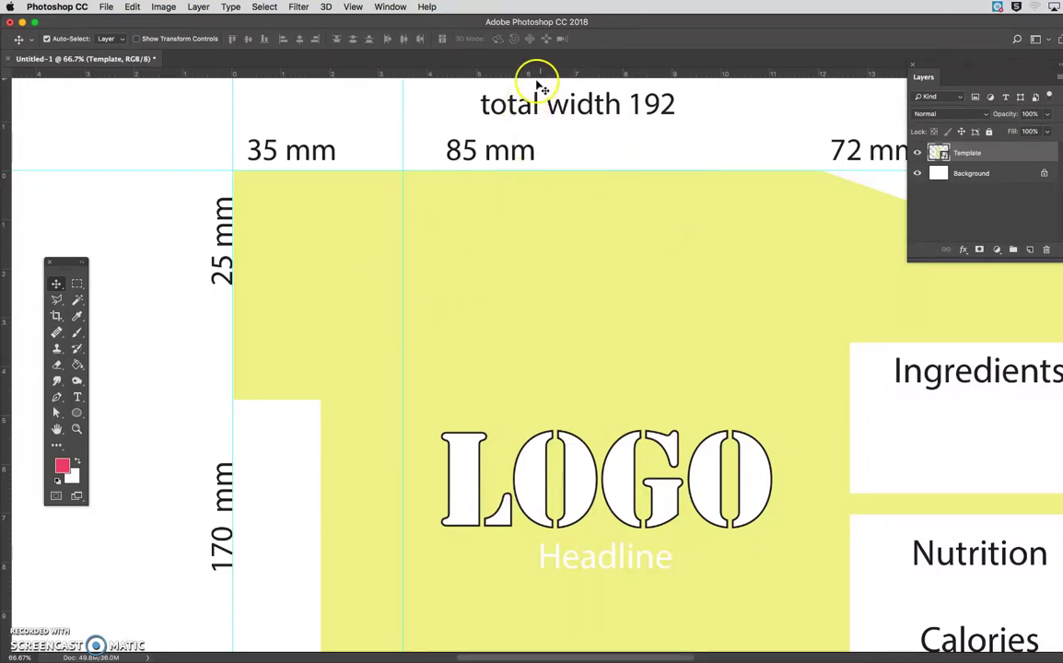
Move the ruler origin to where the 35 mm guide meets the top guide, and add a vertical guide at 8.5 cm
drag(6, 76, 402, 174)
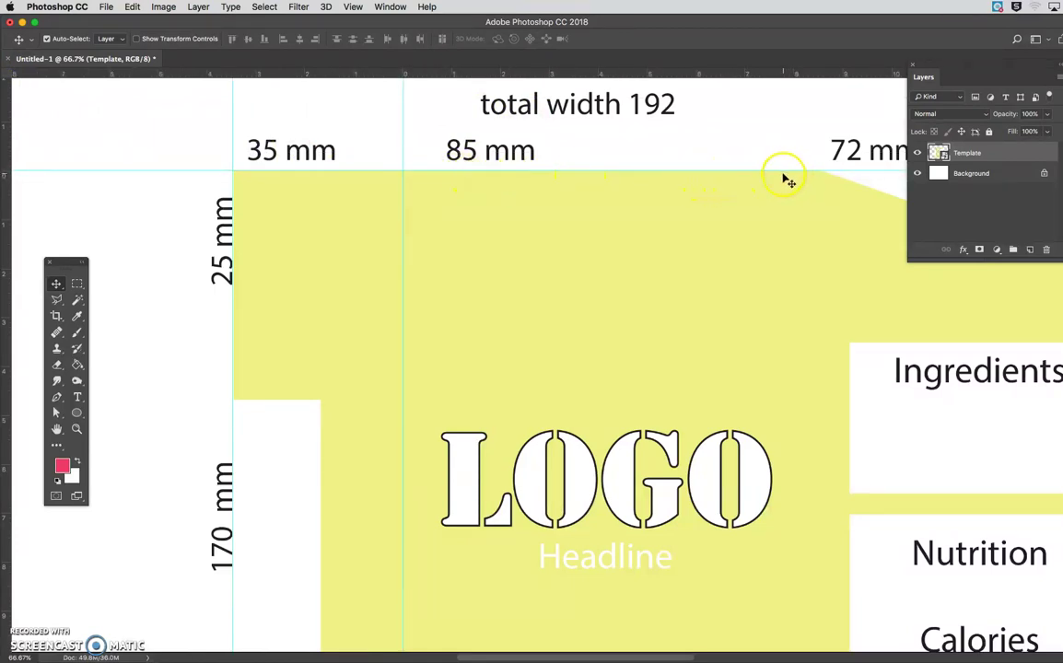
click(352, 7)
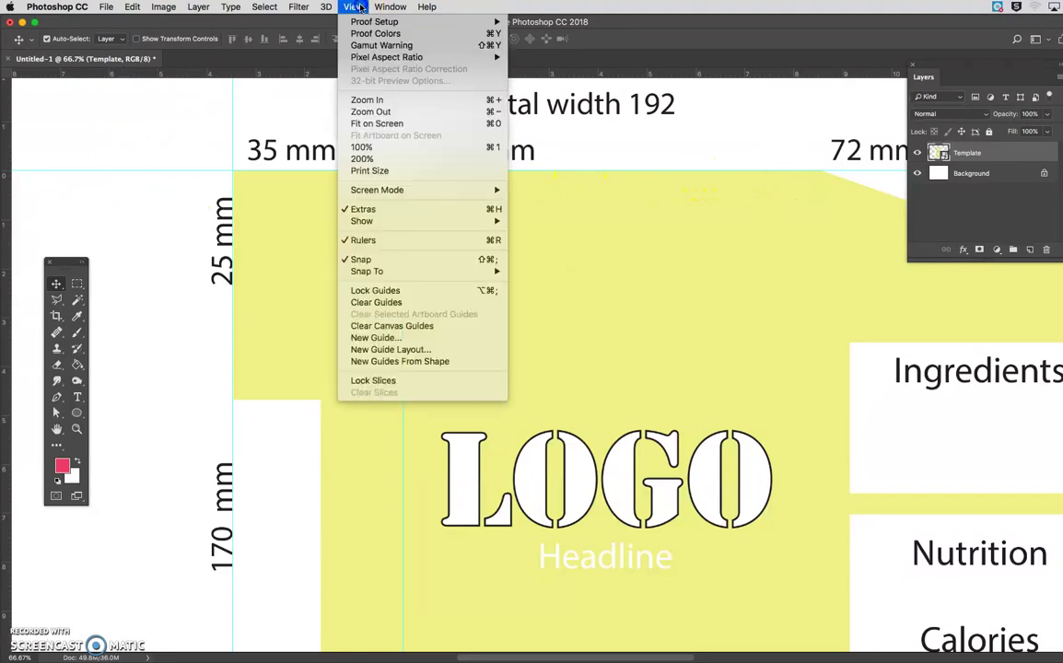
click(397, 338)
click(594, 173)
click(588, 197)
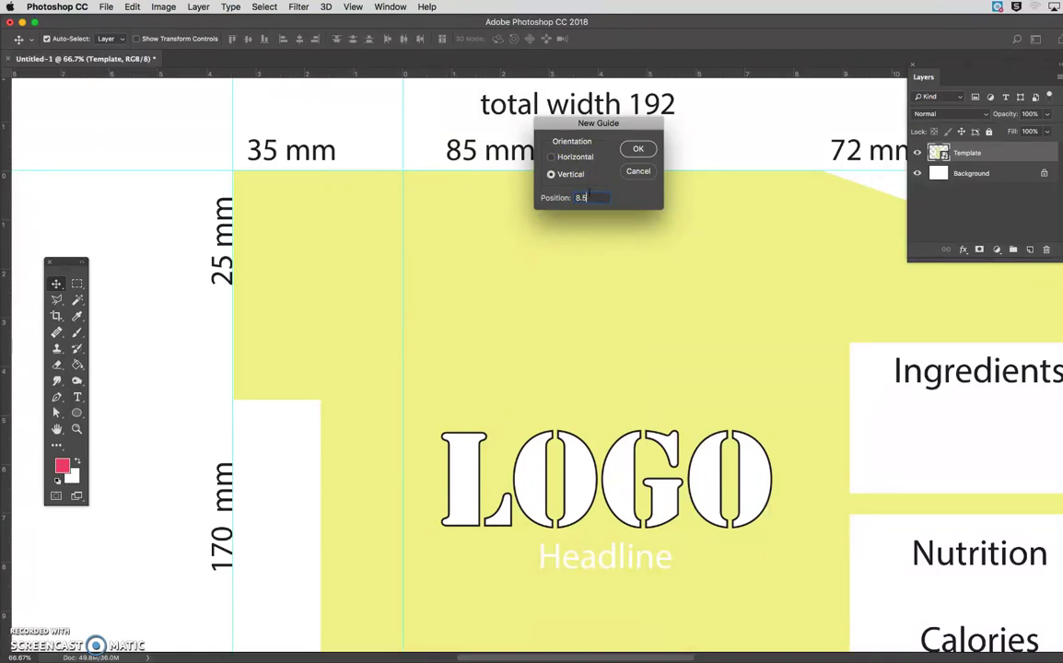
text(8.5)
click(637, 148)
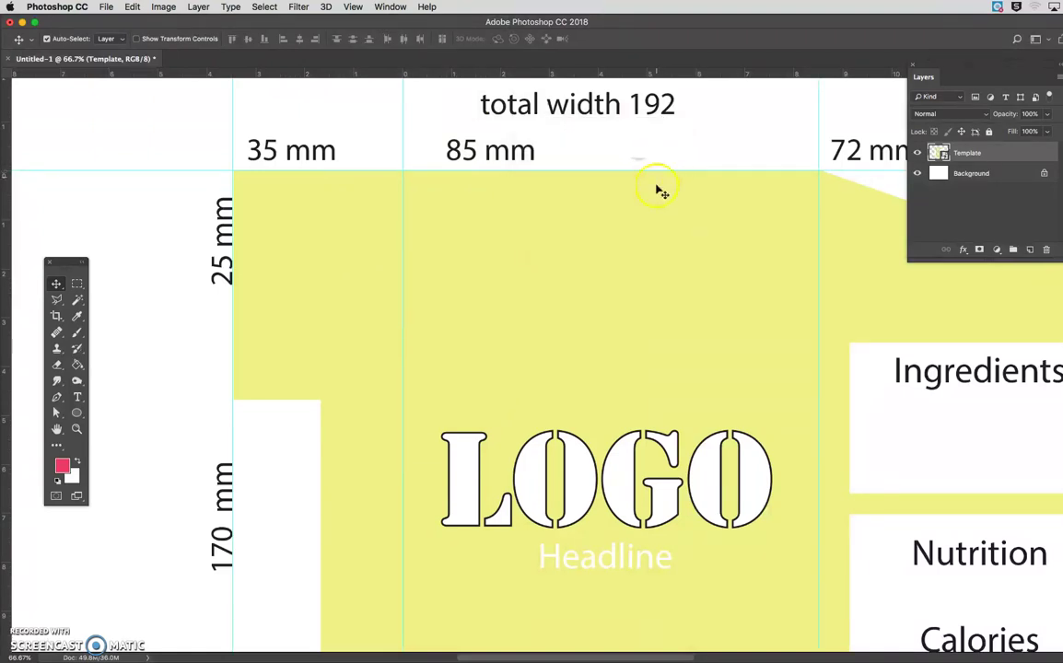
Try to place a horizontal guide by hand above the wrapper, and undo it
scroll(649, 207, right, 5)
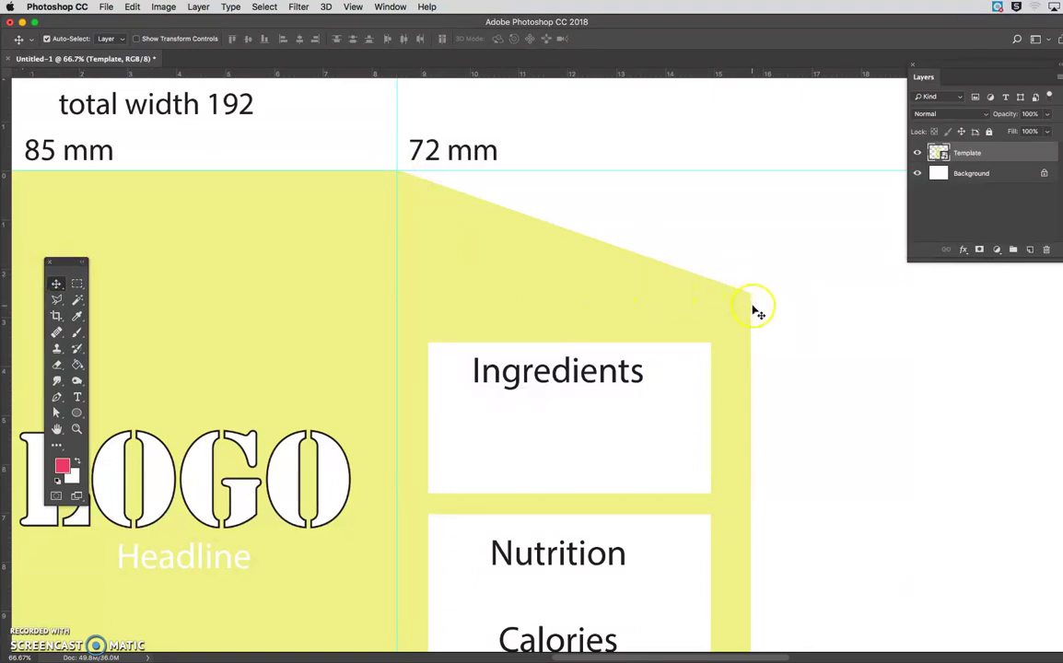
scroll(634, 297, left, 10)
scroll(634, 296, down, 3)
scroll(634, 294, down, 2)
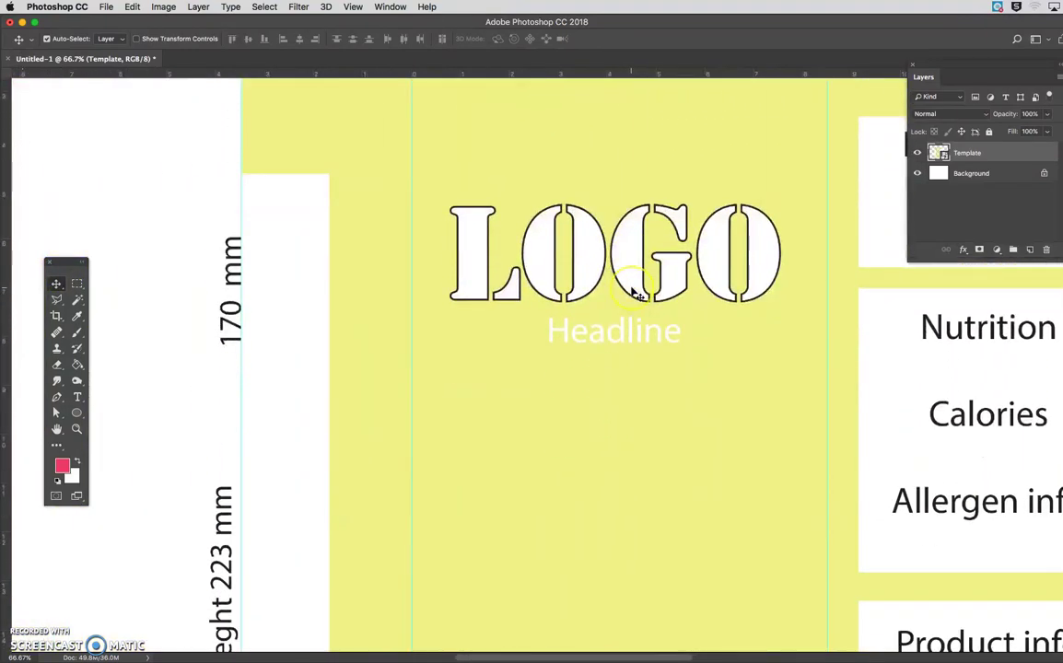
scroll(633, 294, up, 5)
drag(636, 75, 638, 114)
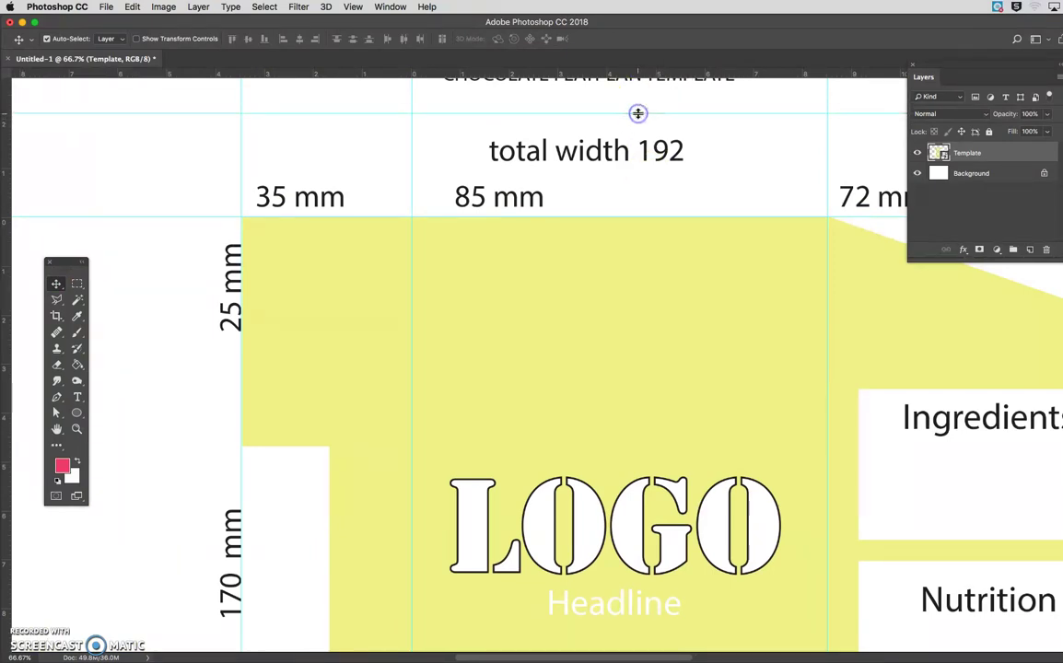
key(super+z)
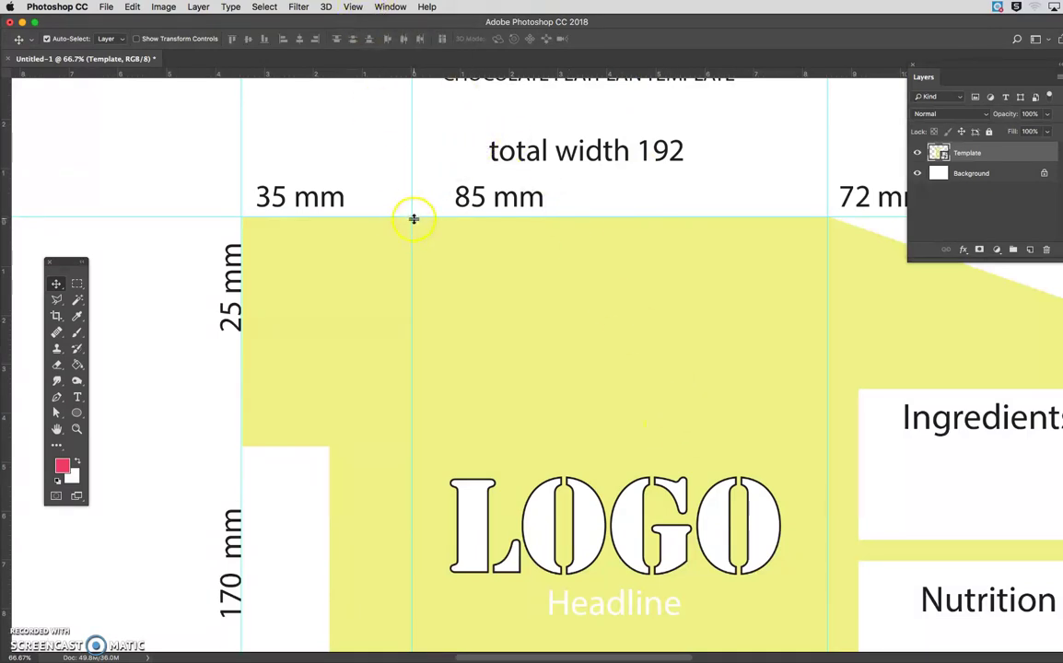
Add a new horizontal guide at 2.5 cm to mark the wrapper's 25 mm top section
click(353, 7)
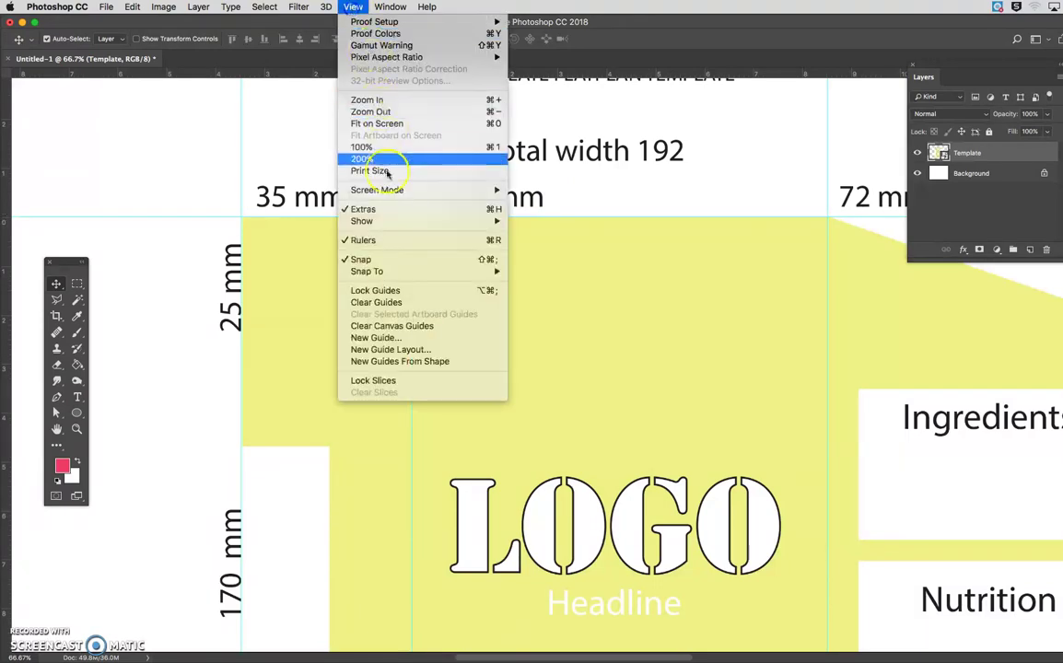
click(376, 337)
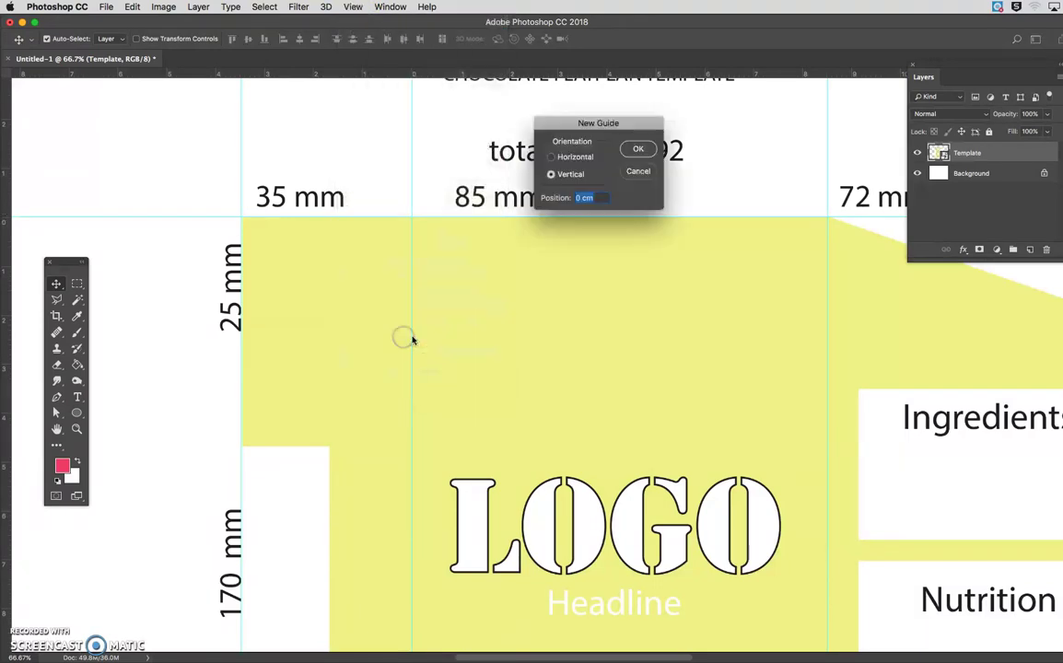
click(556, 158)
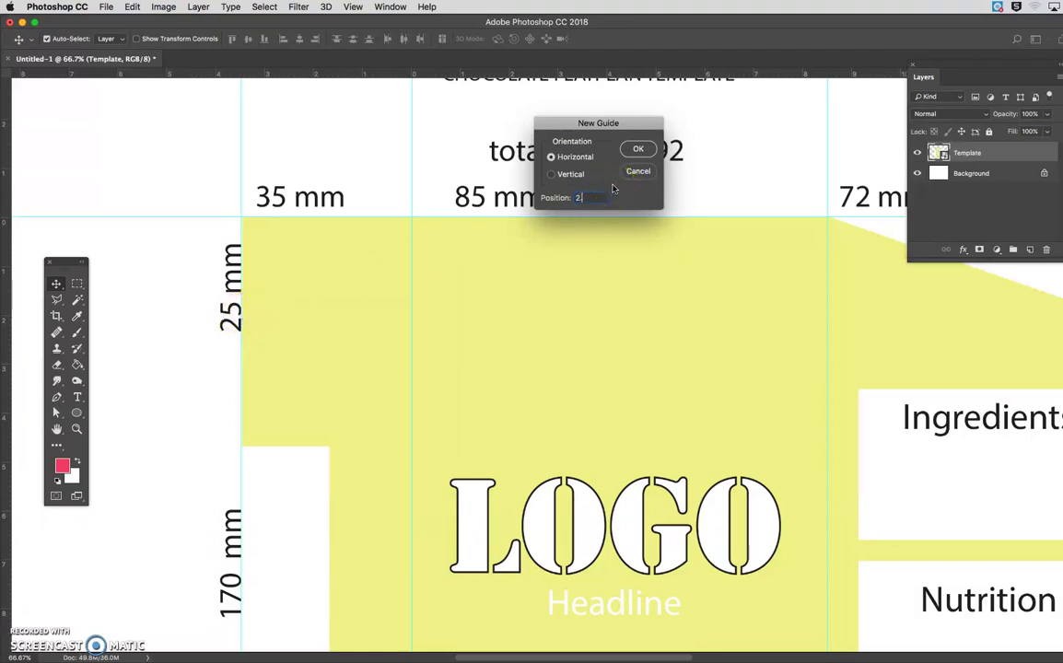
key(Return)
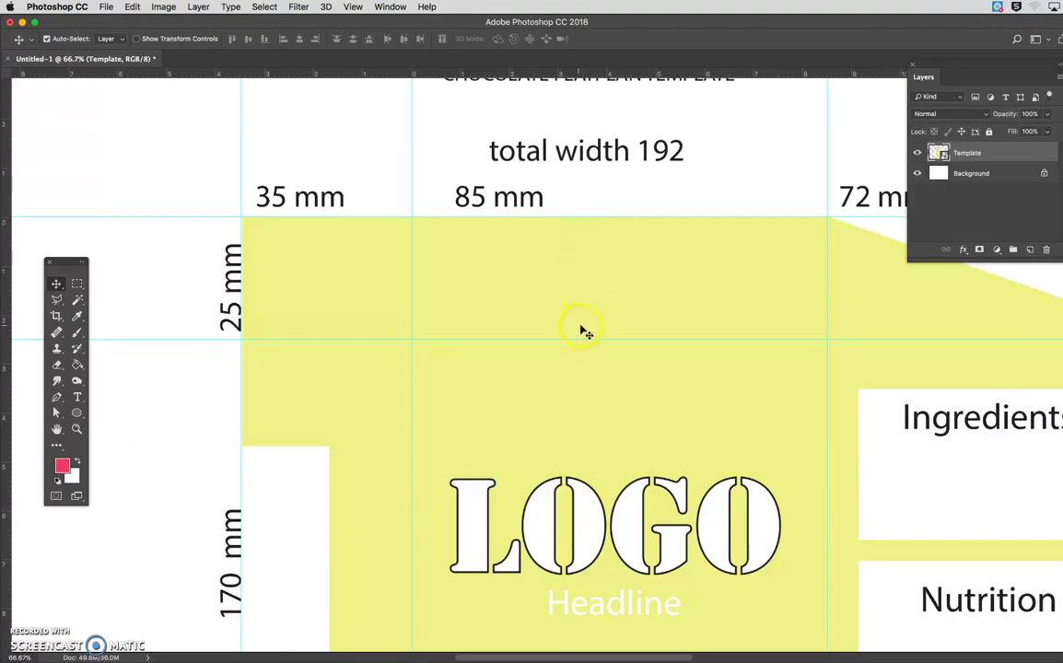
scroll(581, 329, down, 1)
scroll(581, 324, right, 5)
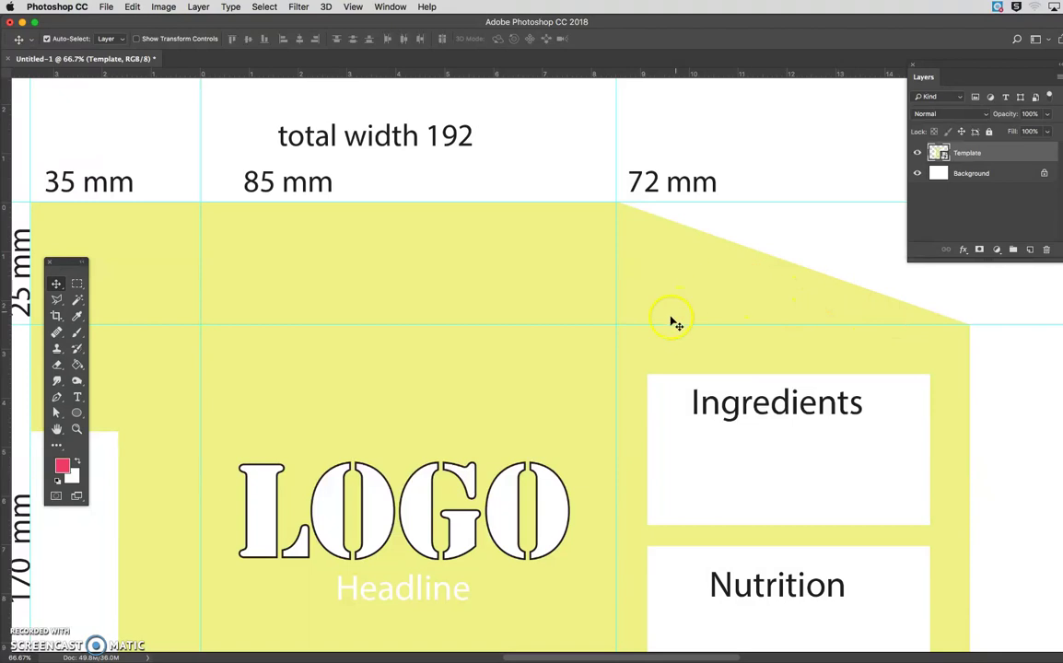
Move the ruler origin to where the 25 mm guide meets the 35 mm guide, and add a horizontal guide at 17 cm
scroll(654, 268, down, 3)
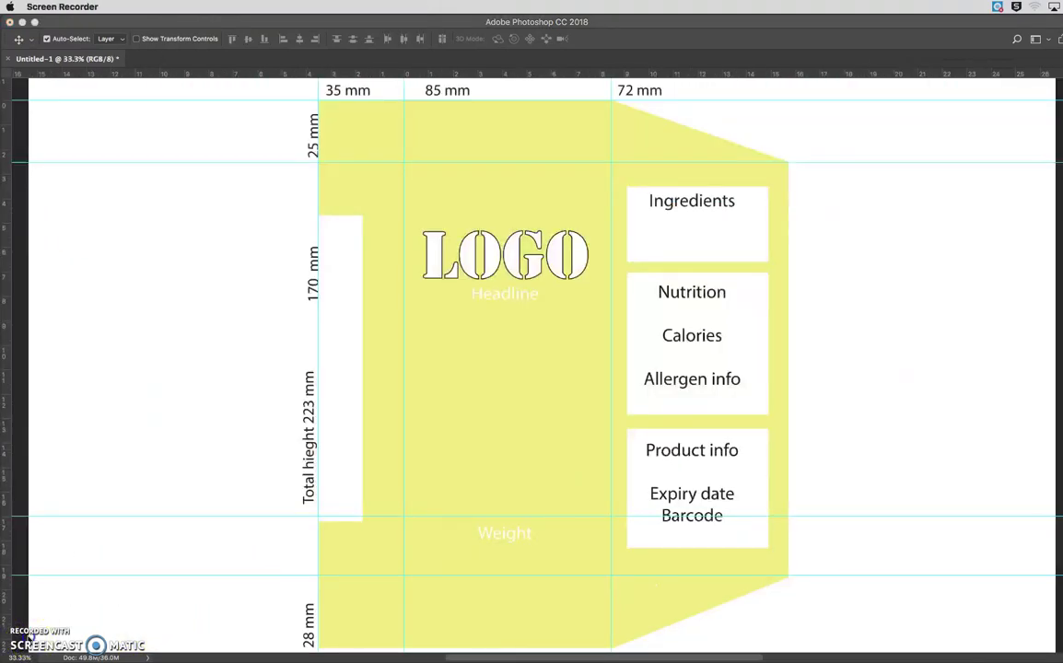
click(171, 580)
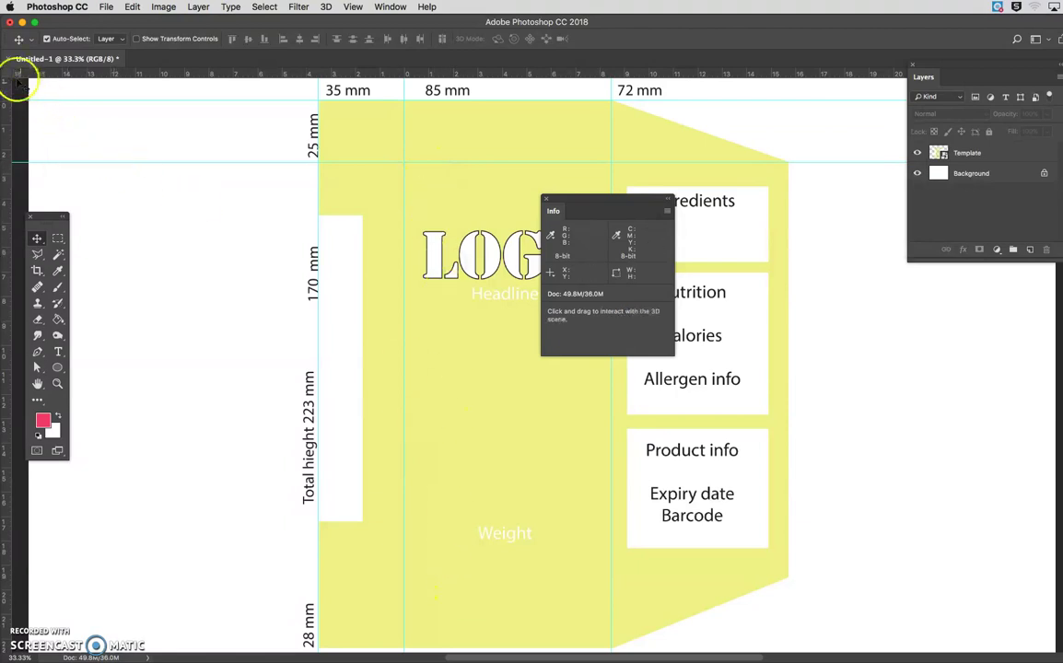
drag(16, 78, 403, 164)
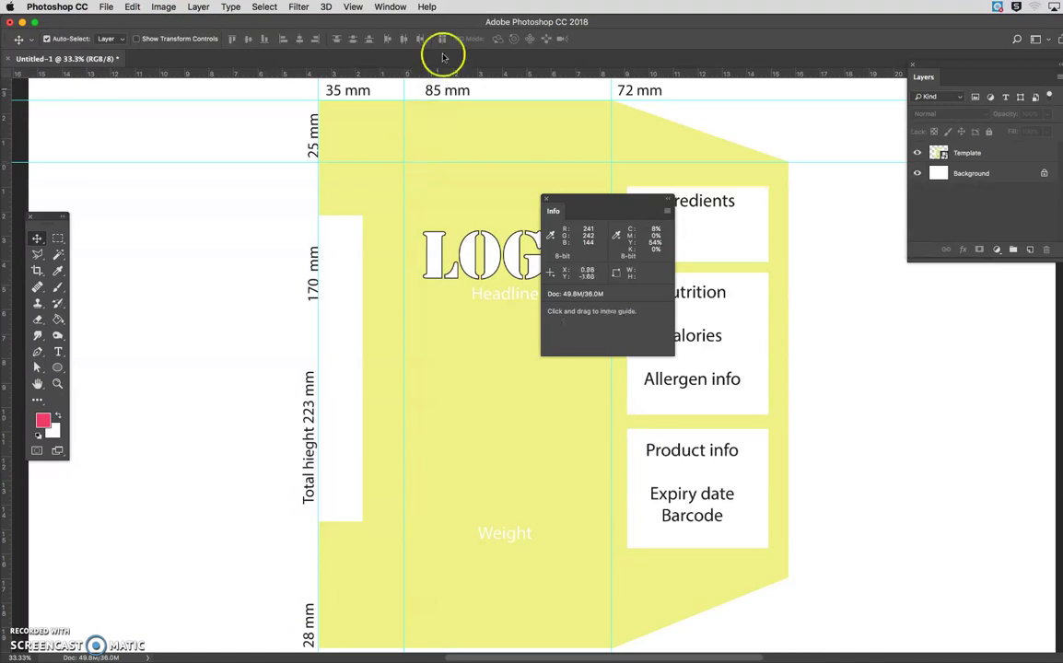
click(352, 7)
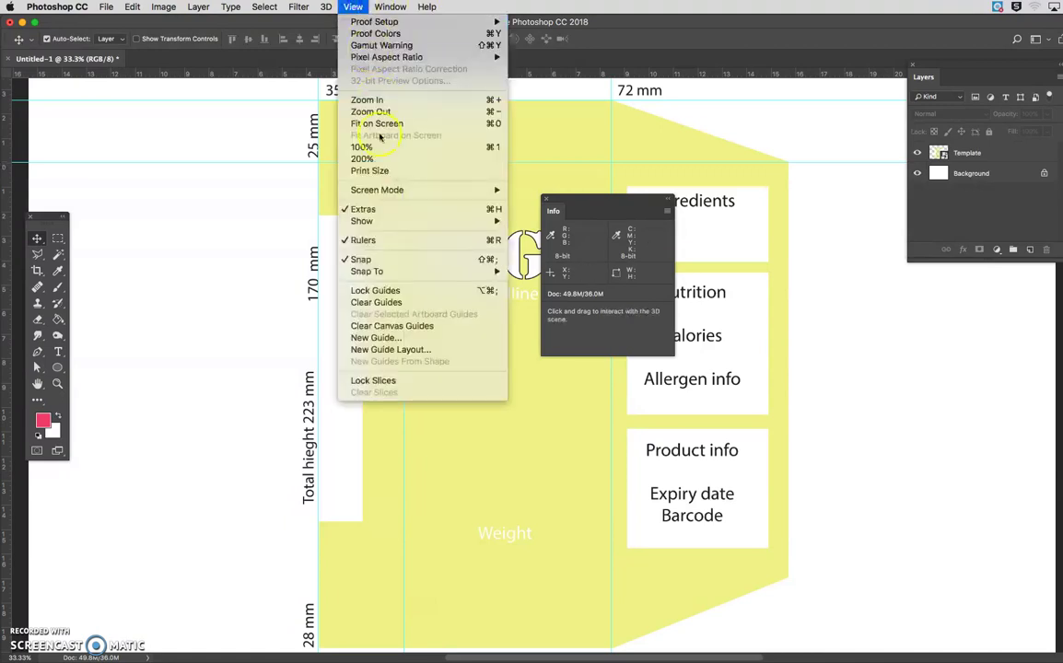
click(384, 338)
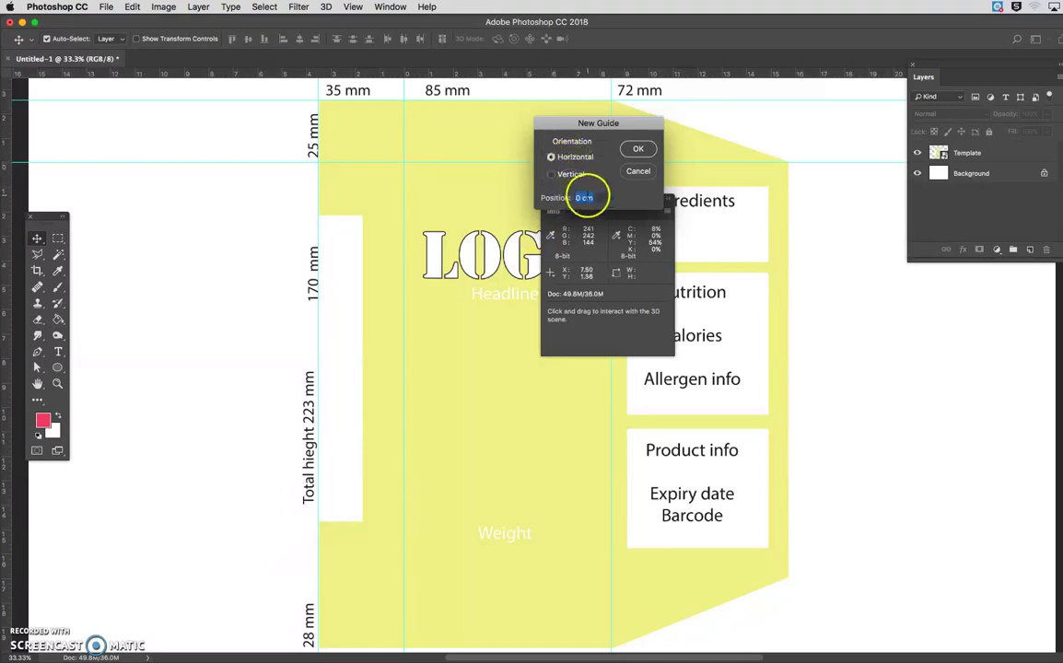
text(17)
click(637, 150)
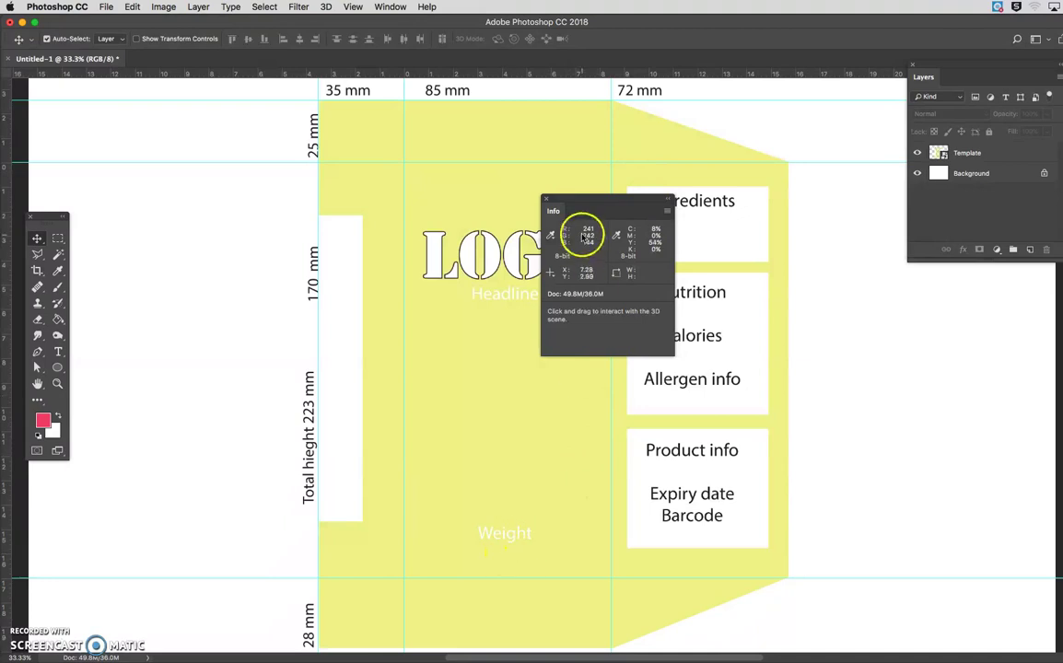
Move the Info readout off the wrapper's front and look over the guides around the whole template
drag(593, 201, 815, 201)
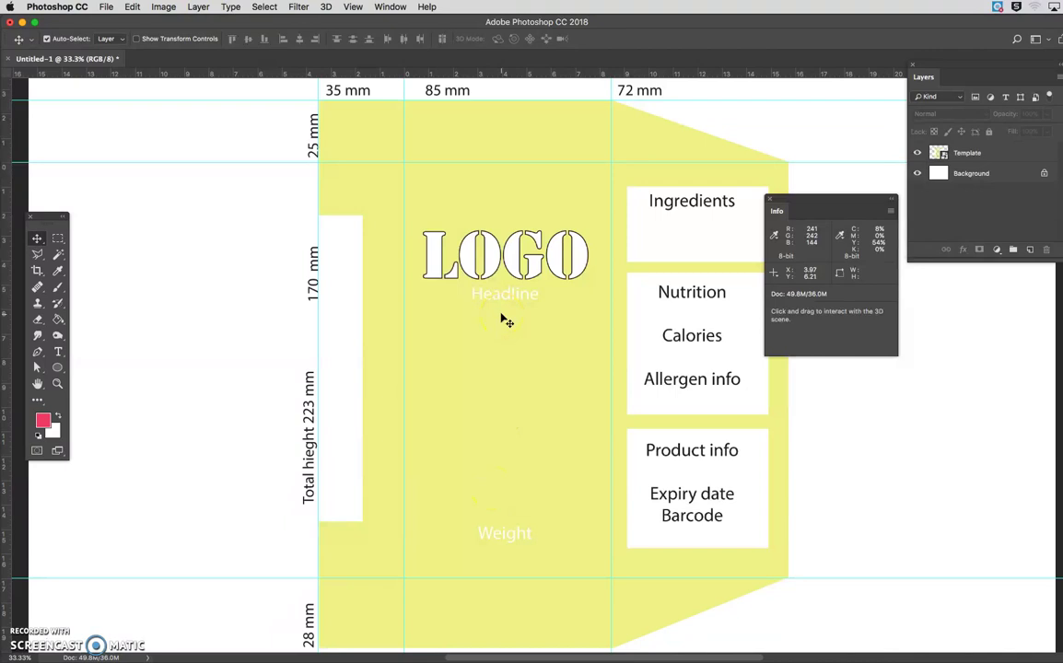
scroll(505, 319, right, 5)
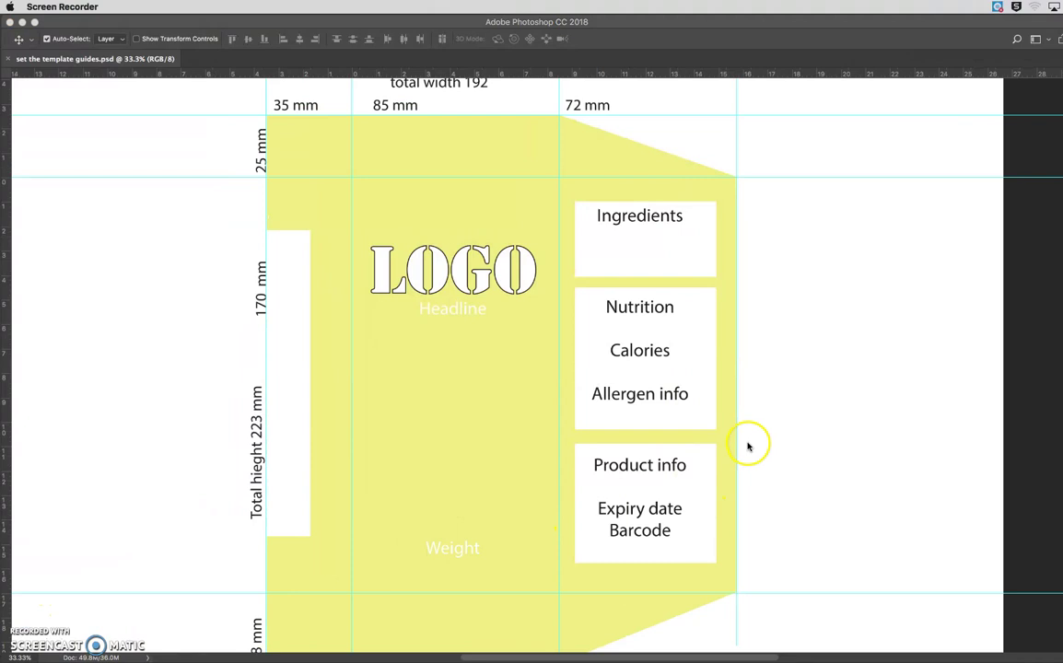
scroll(718, 505, down, 5)
scroll(718, 508, up, 5)
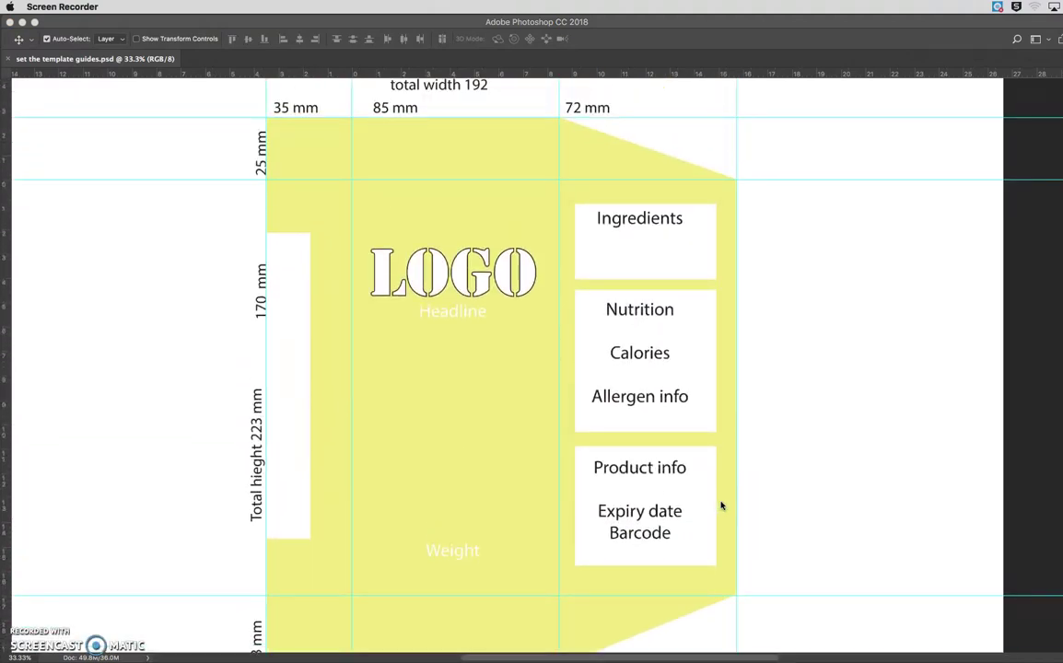
scroll(721, 506, up, 1)
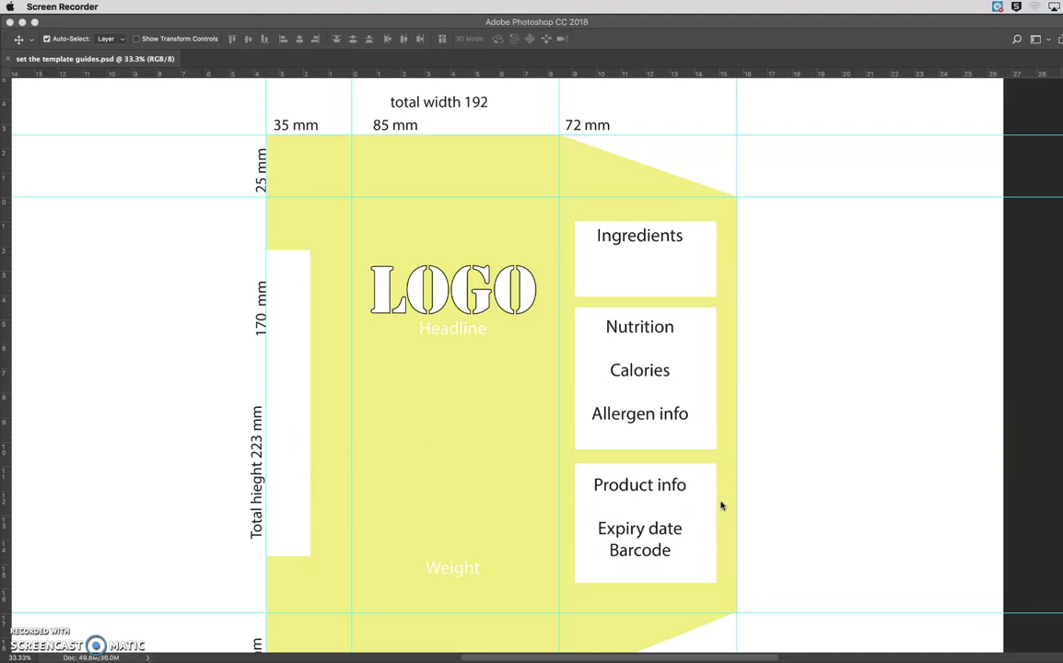
click(557, 529)
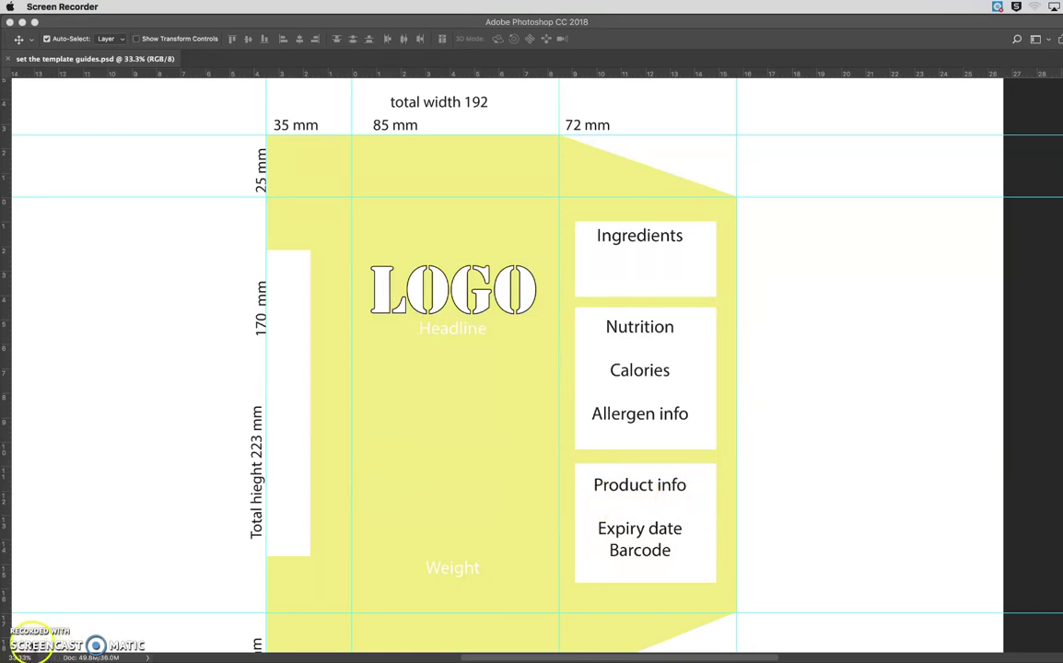